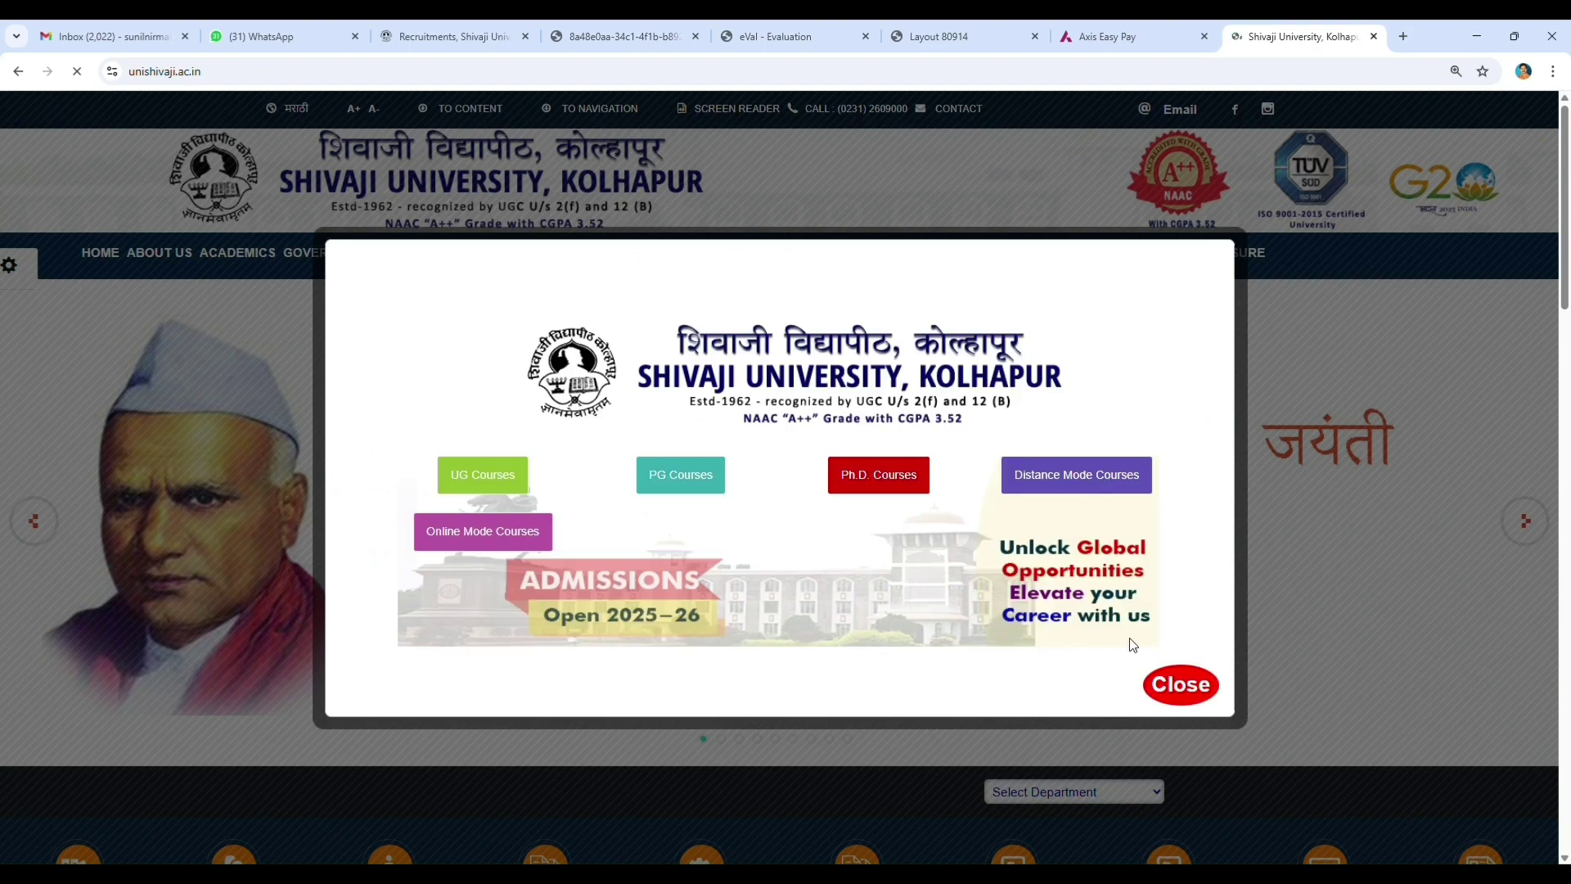
Step: Dismiss the admissions pop-up and open the UG Admission Registration 2024 25 application form from the UG Admission 2024 25 page
{"action": "left_click", "coordinate": [1178, 684]}
{"action": "mouse_move", "coordinate": [417, 262]}
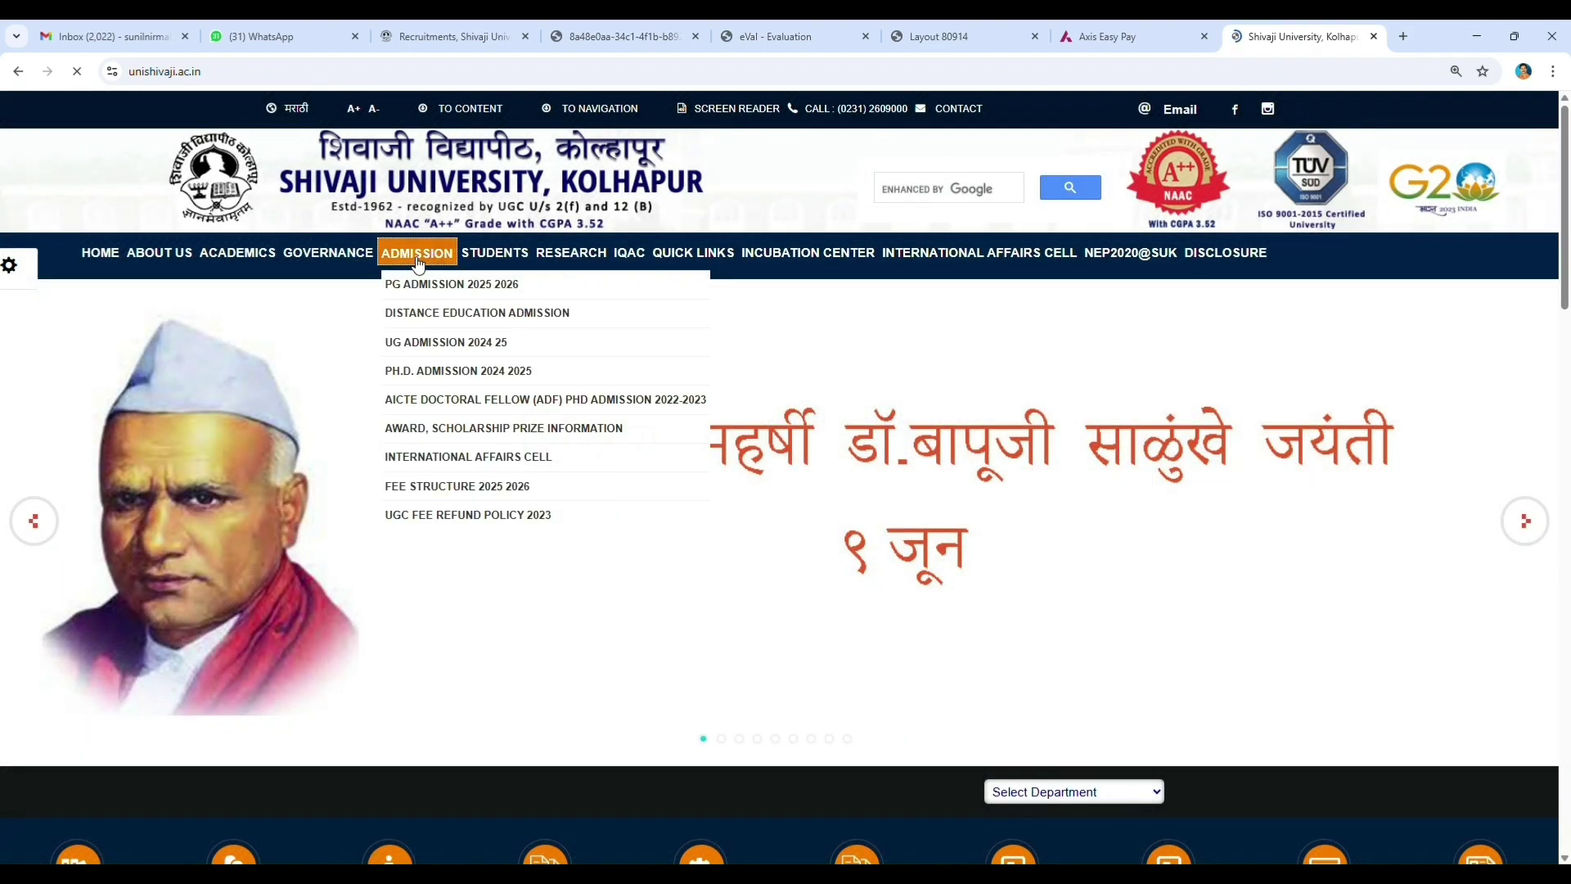
{"action": "left_click", "coordinate": [432, 342]}
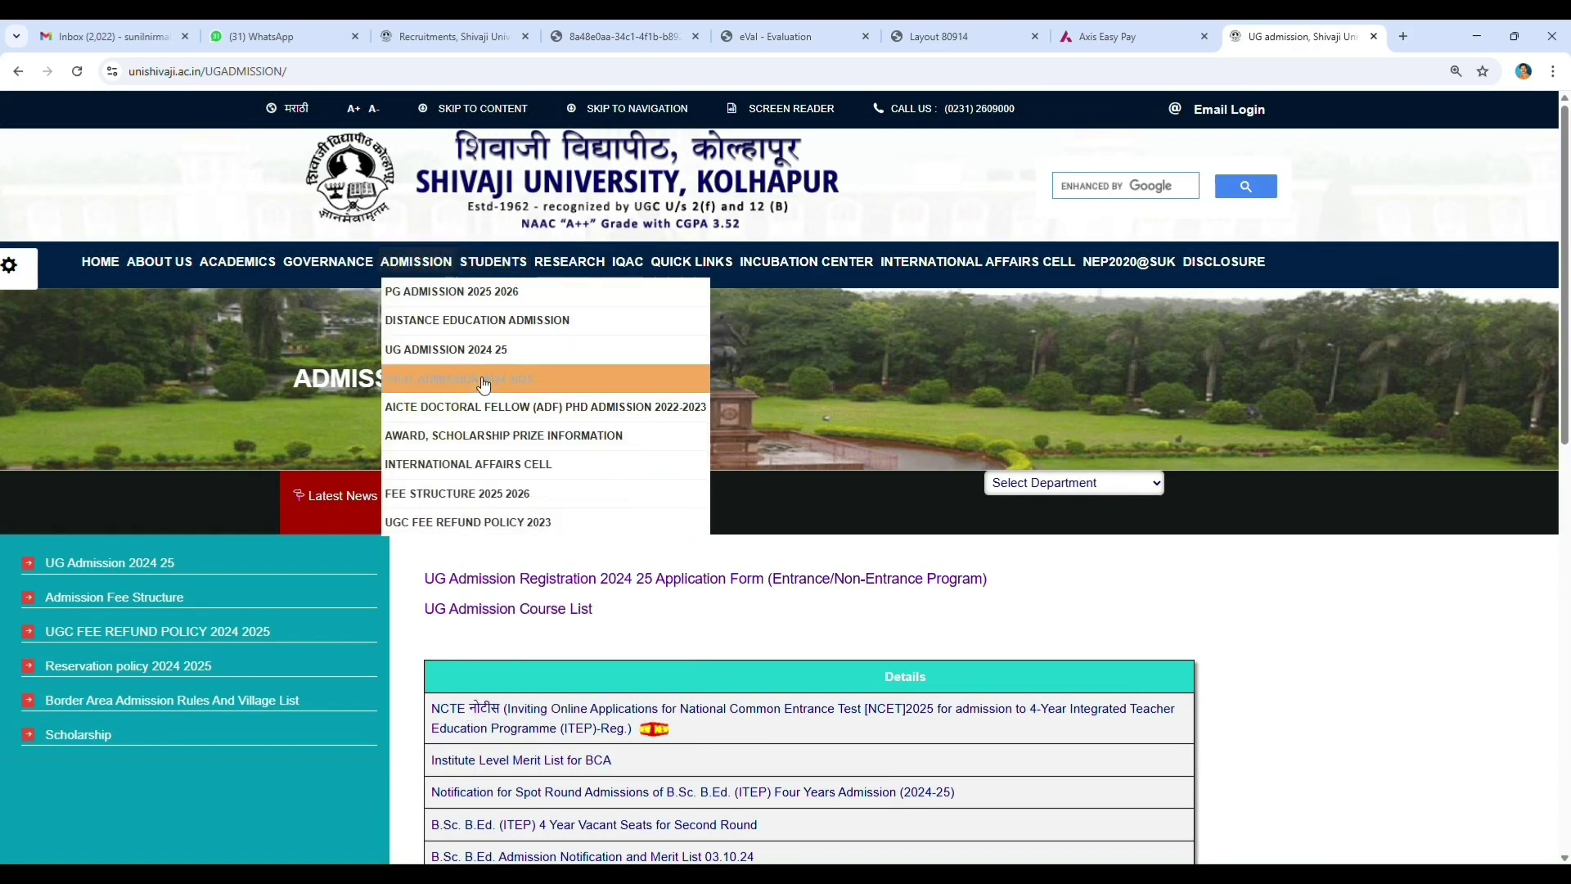
{"action": "scroll", "coordinate": [519, 480], "scroll_direction": "down", "scroll_amount": 2}
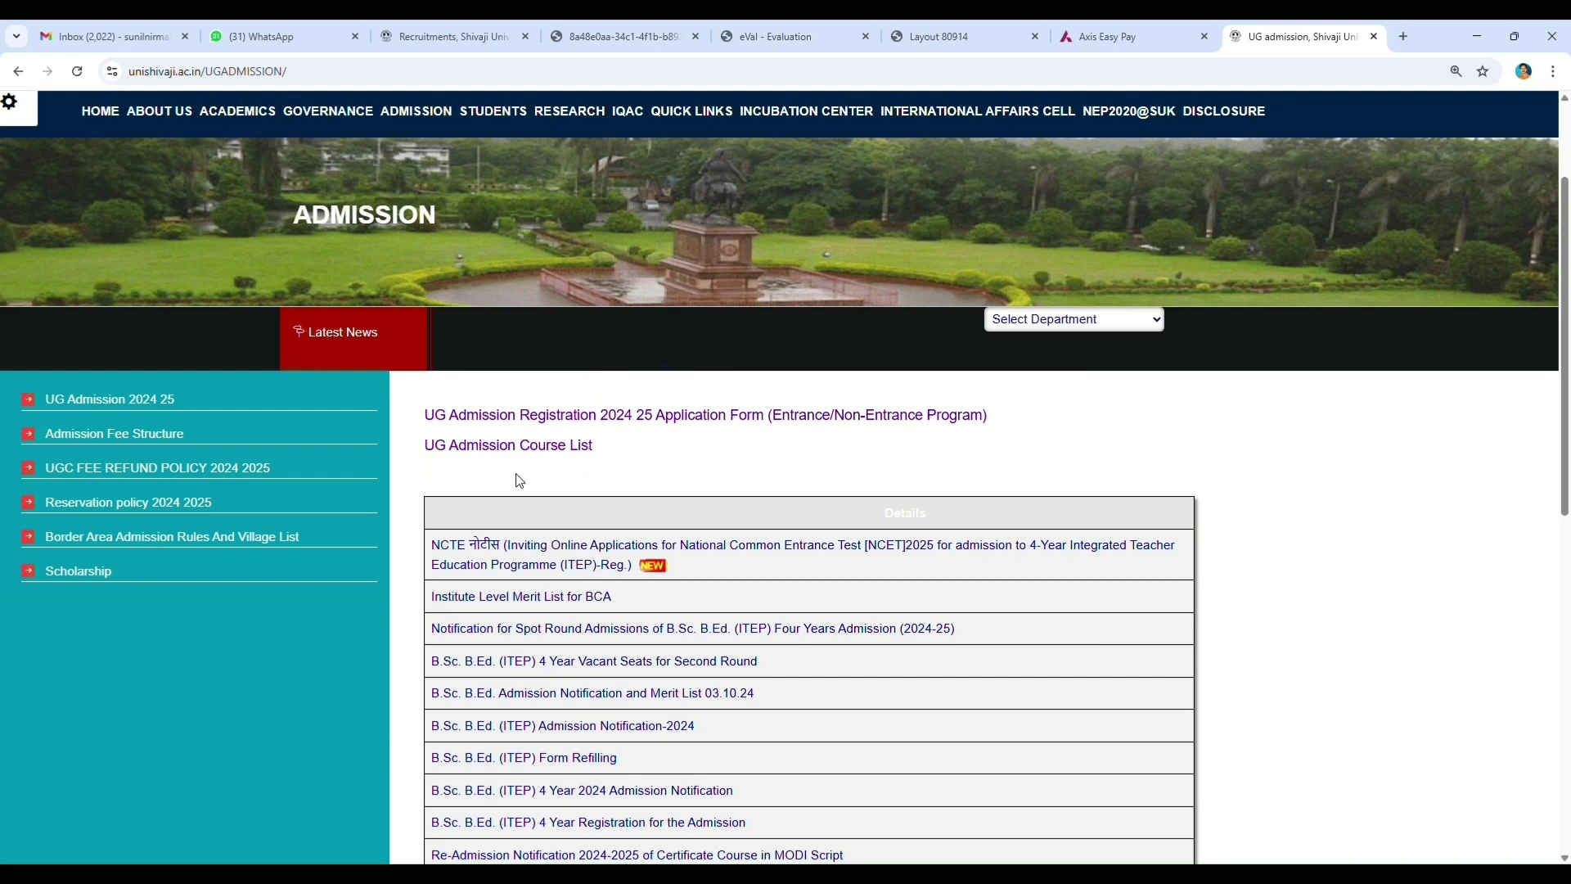
{"action": "left_click", "coordinate": [554, 421]}
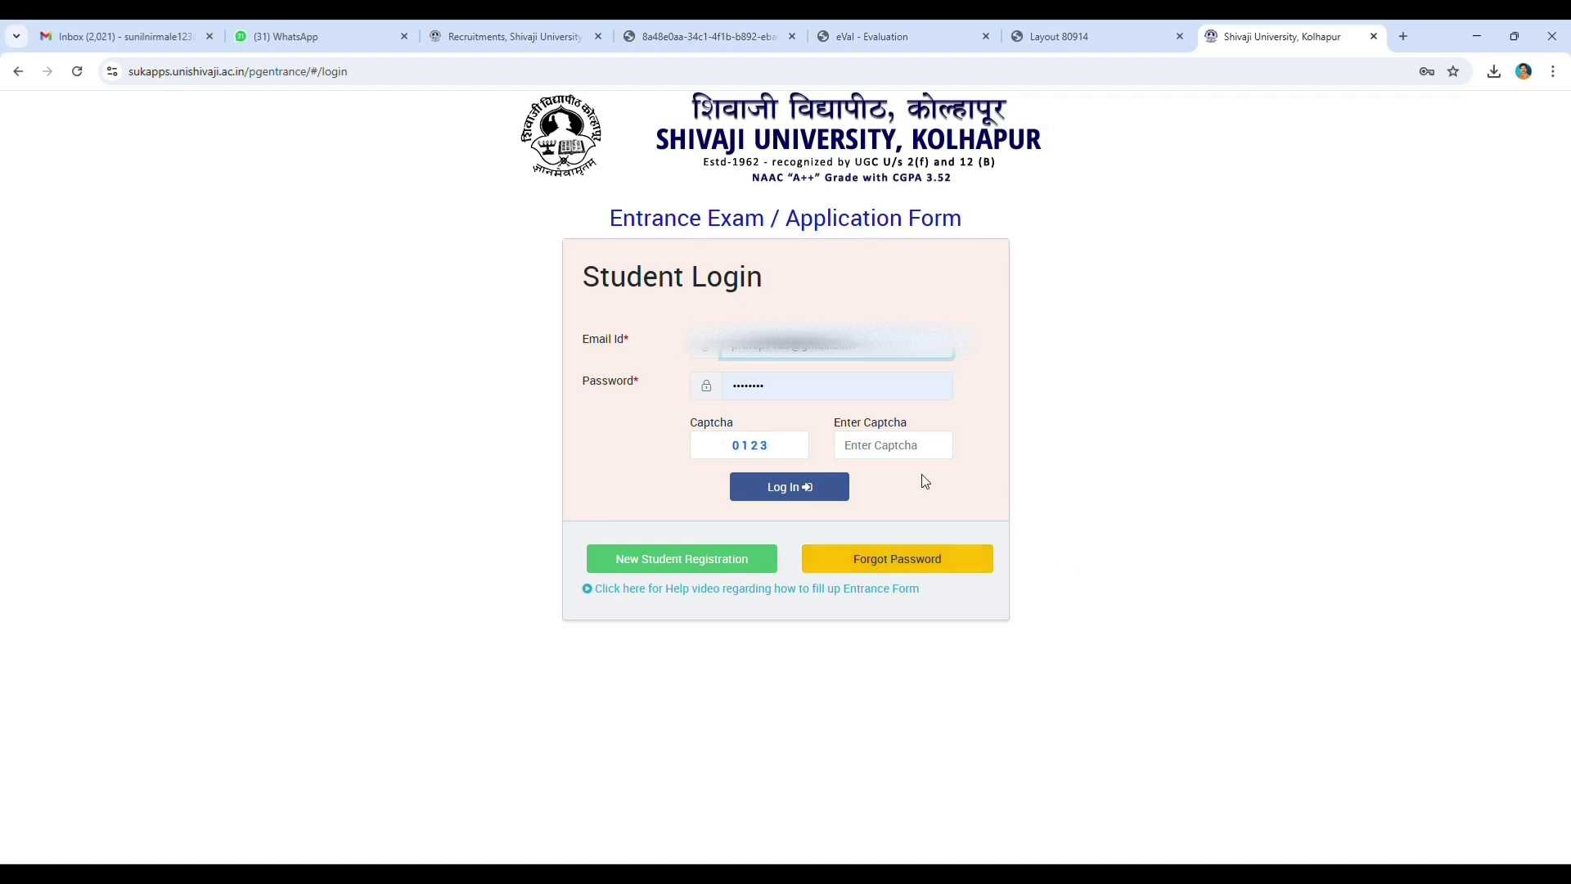
Step: Enter the displayed captcha code in the Student Login form and log in with the prefilled credentials
{"action": "left_click", "coordinate": [870, 379]}
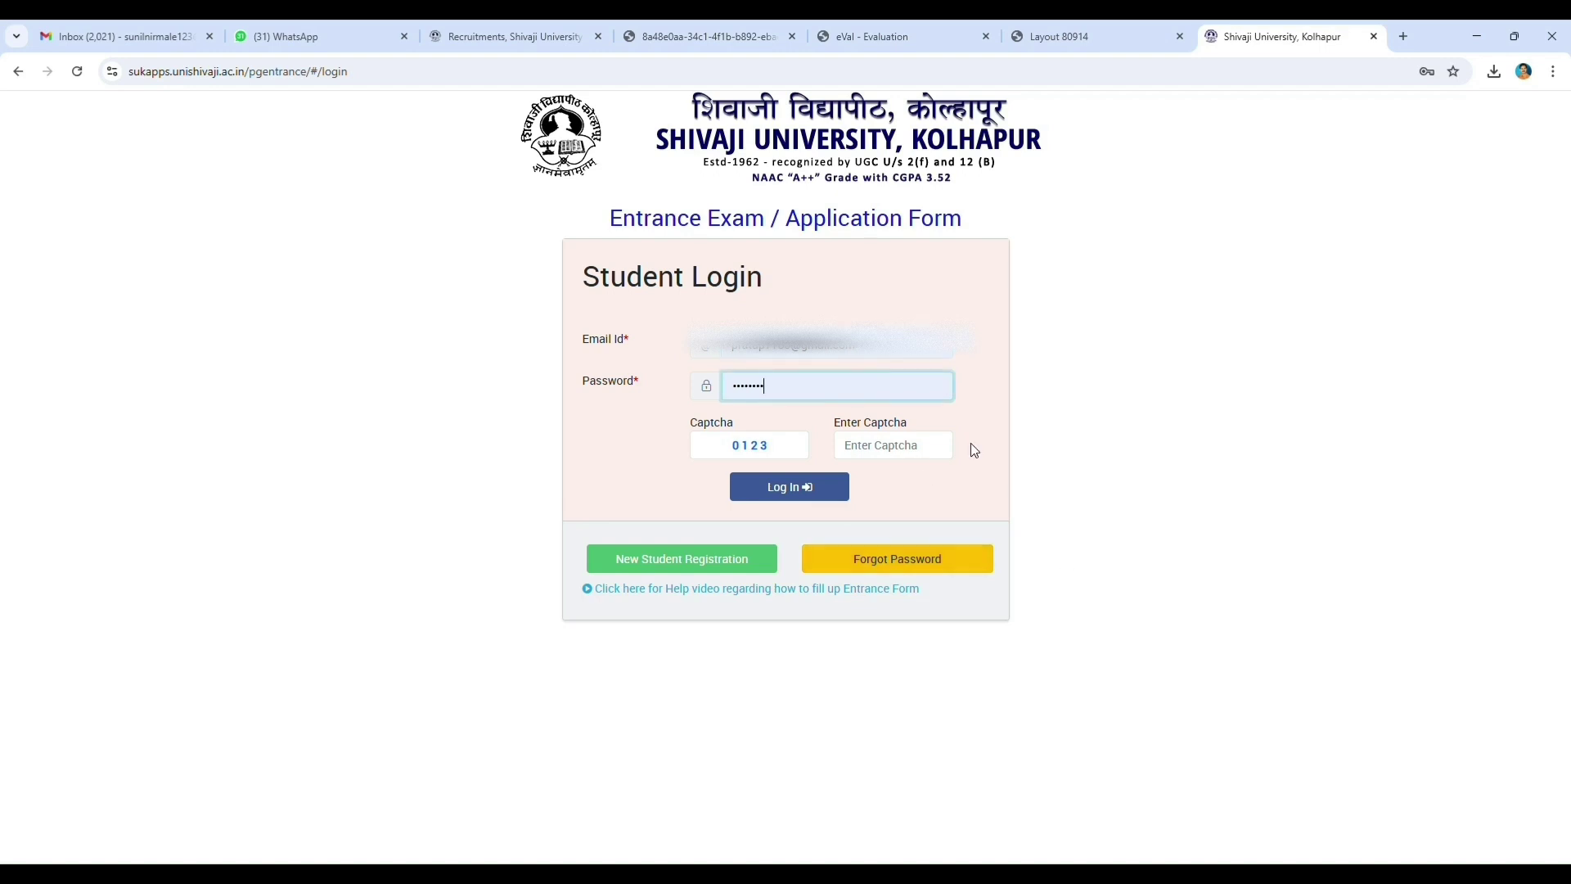
{"action": "left_click", "coordinate": [876, 455]}
{"action": "type", "text": "01"}
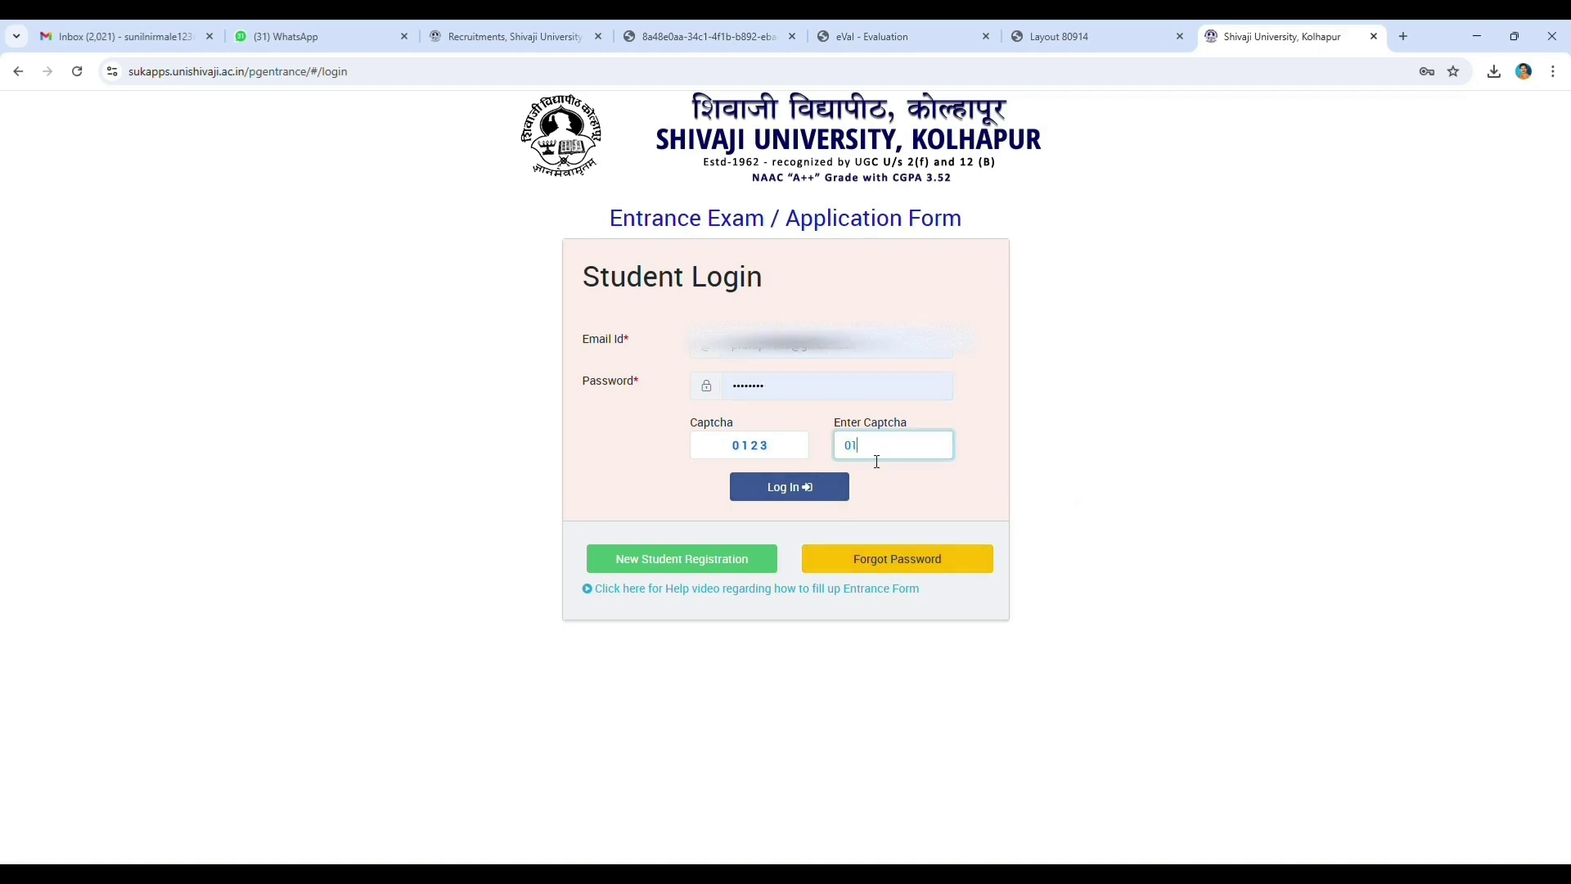
{"action": "type", "text": "23"}
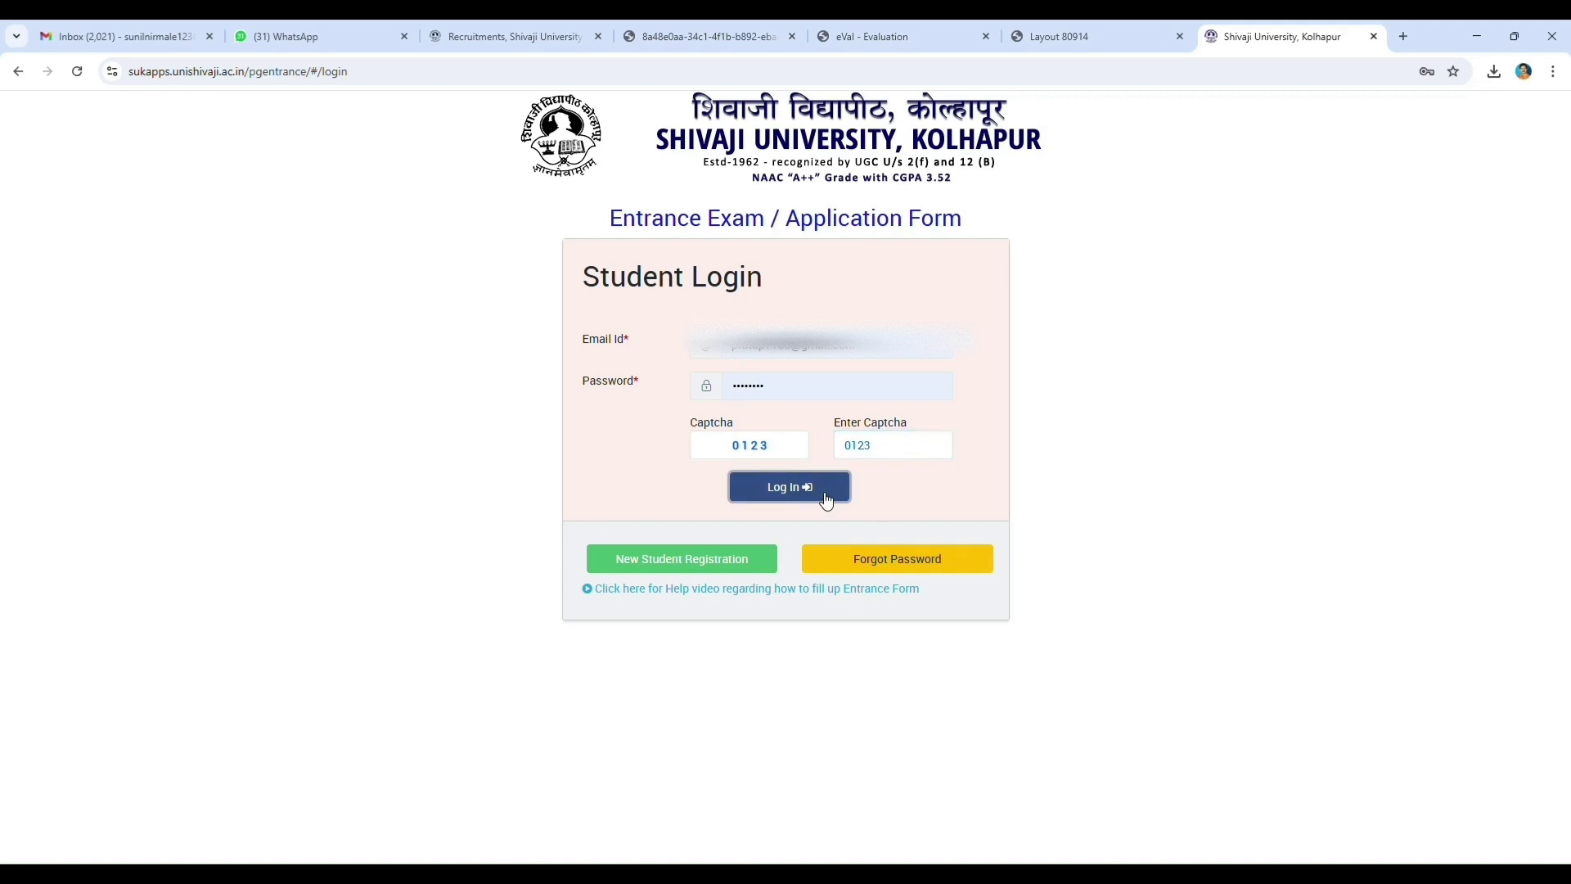
{"action": "left_click", "coordinate": [797, 486]}
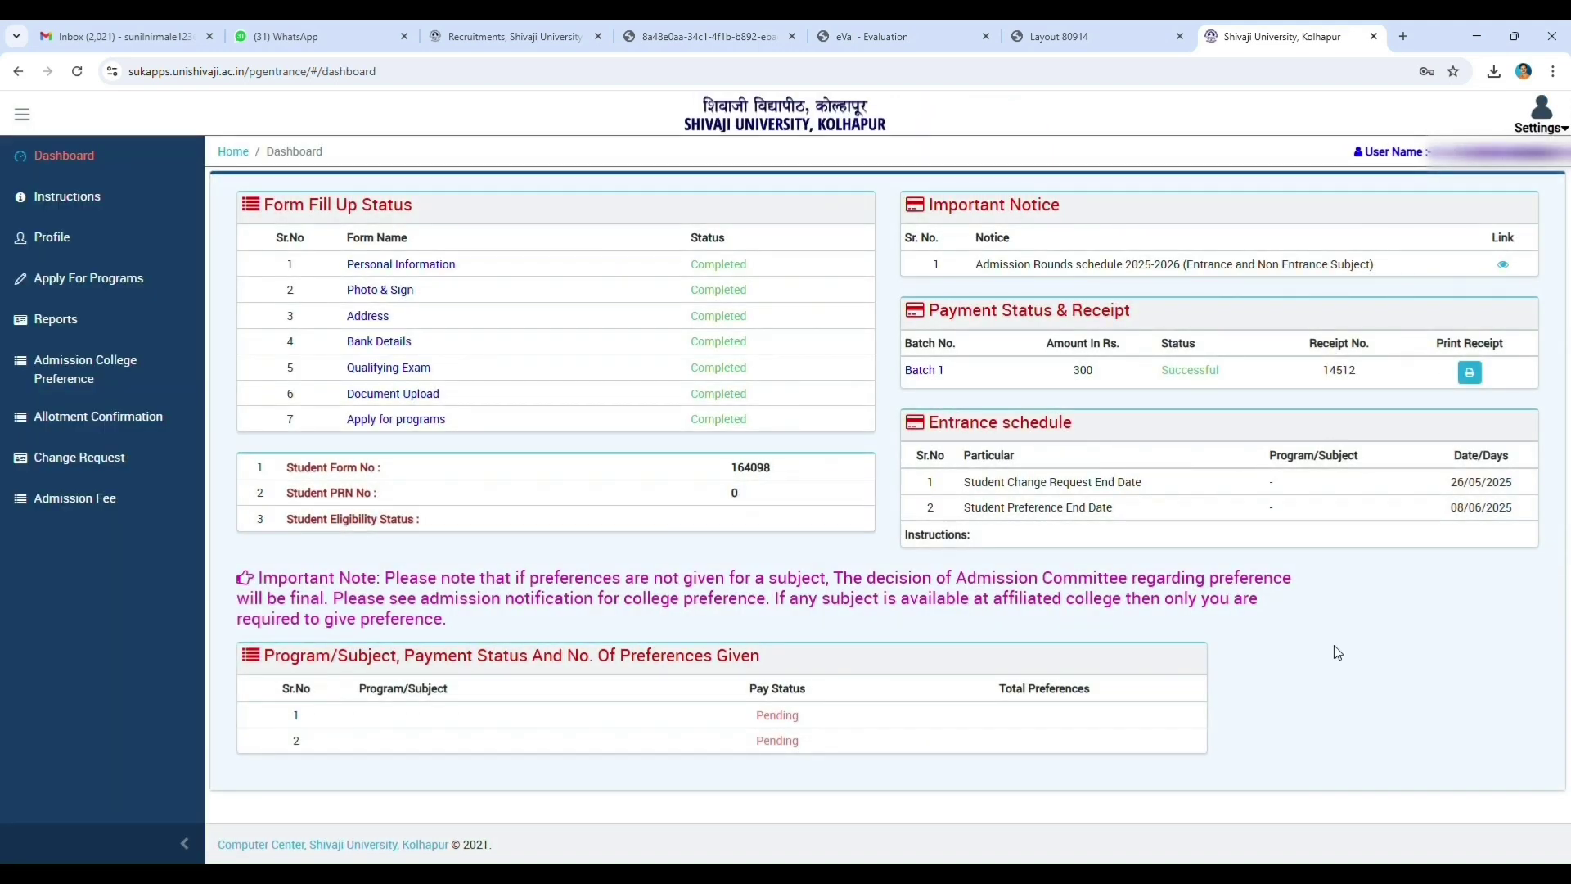
Step: For the allotted B.Sc.-M.Sc. Nanoscience and Technology course, set Your Confirmation to Confirm and Pay in Installment to Yes
{"action": "left_click", "coordinate": [59, 409]}
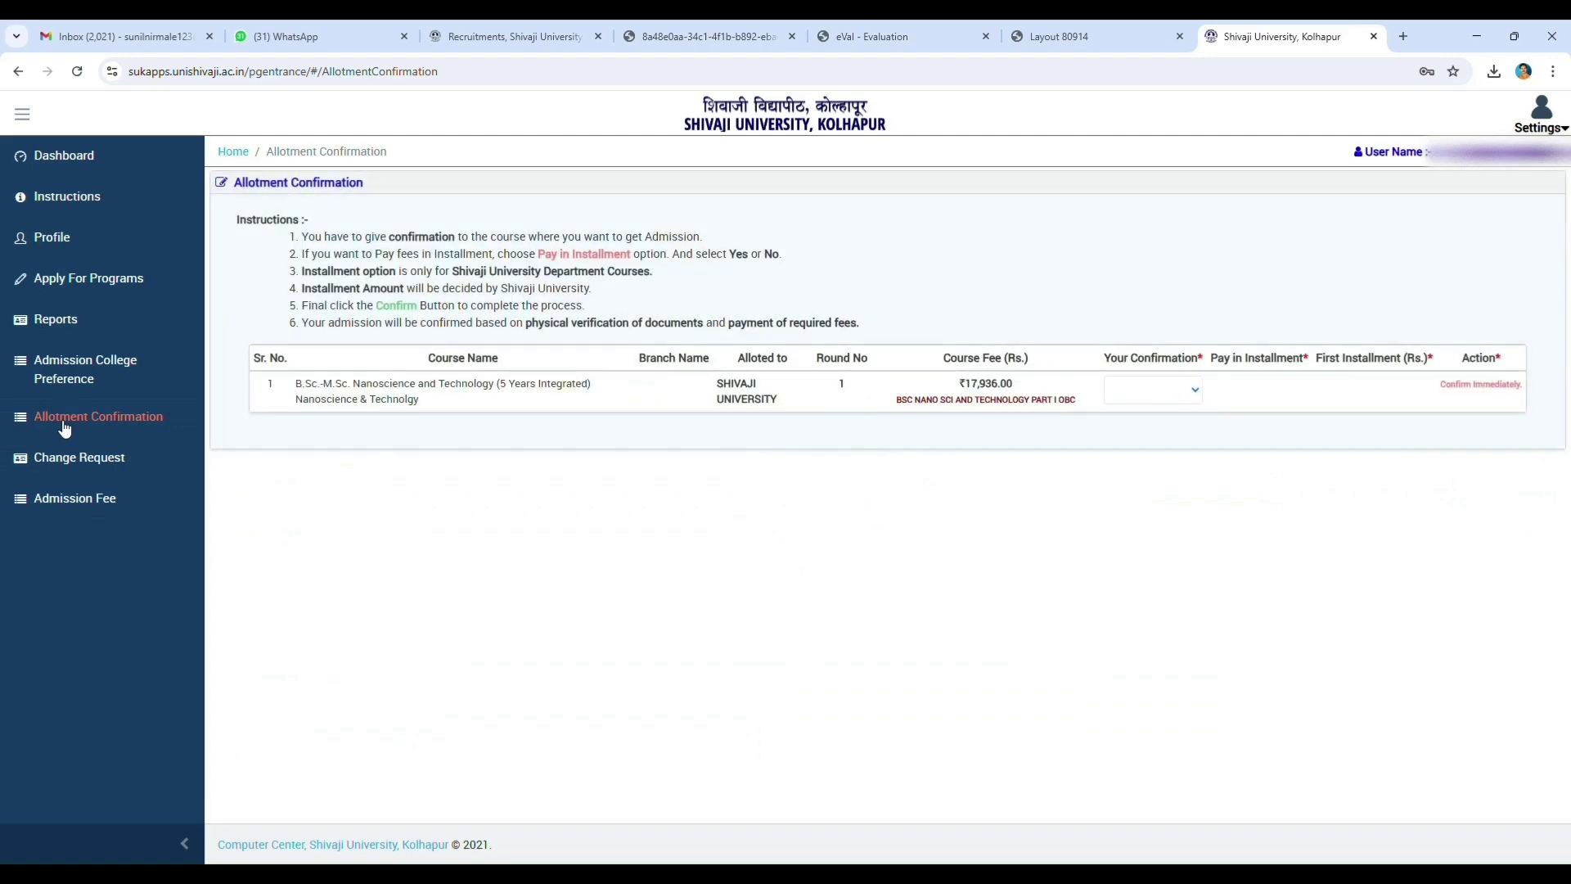
{"action": "left_click", "coordinate": [1195, 390]}
{"action": "left_click", "coordinate": [1165, 437]}
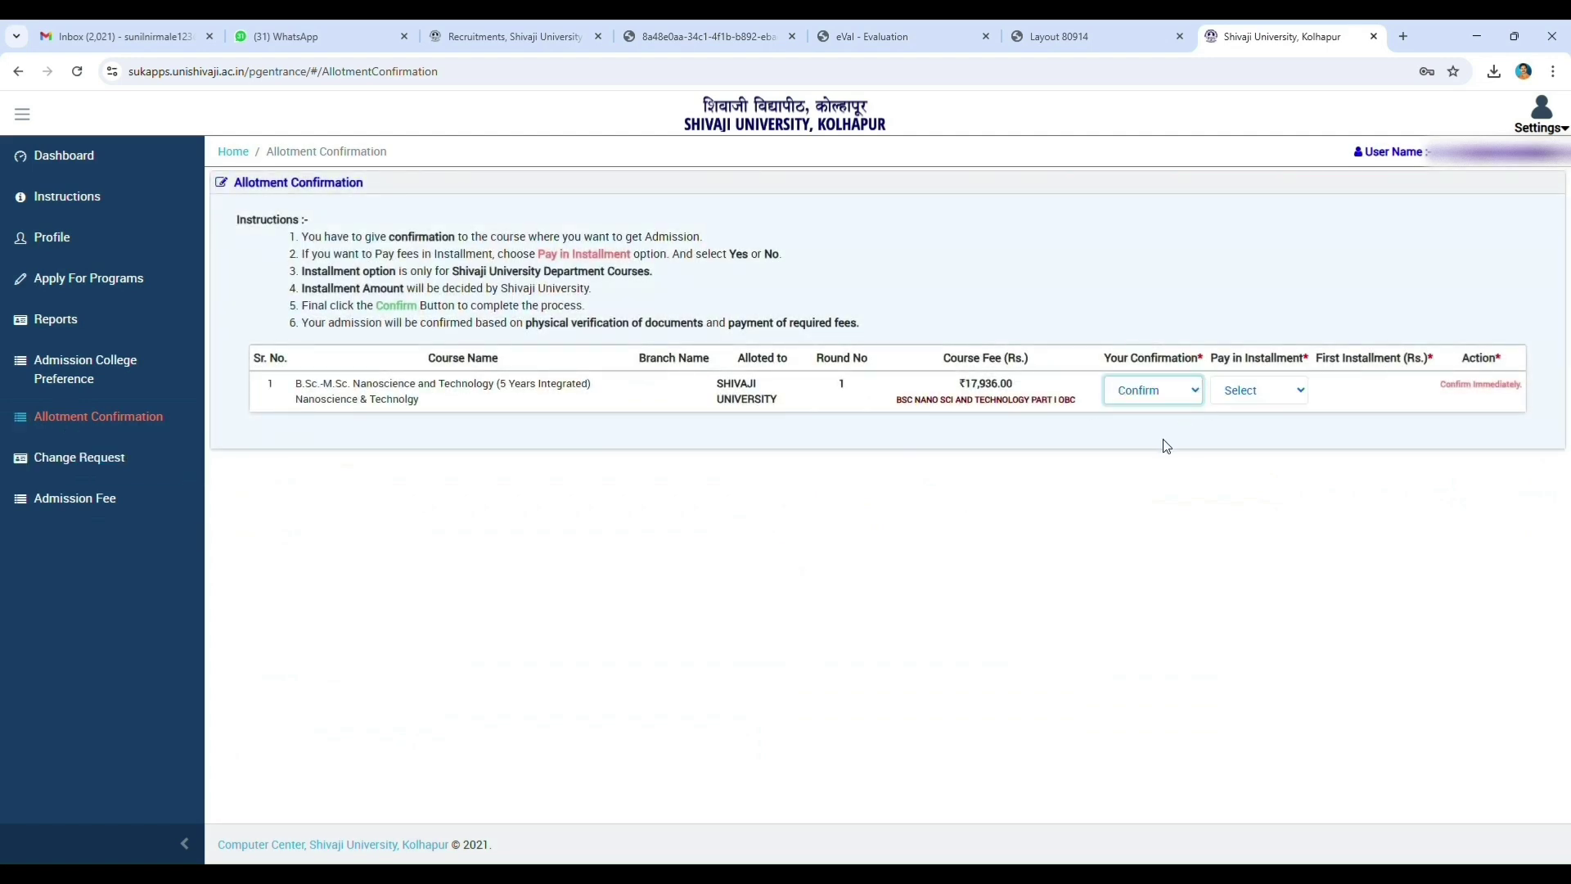
{"action": "left_click", "coordinate": [1298, 389]}
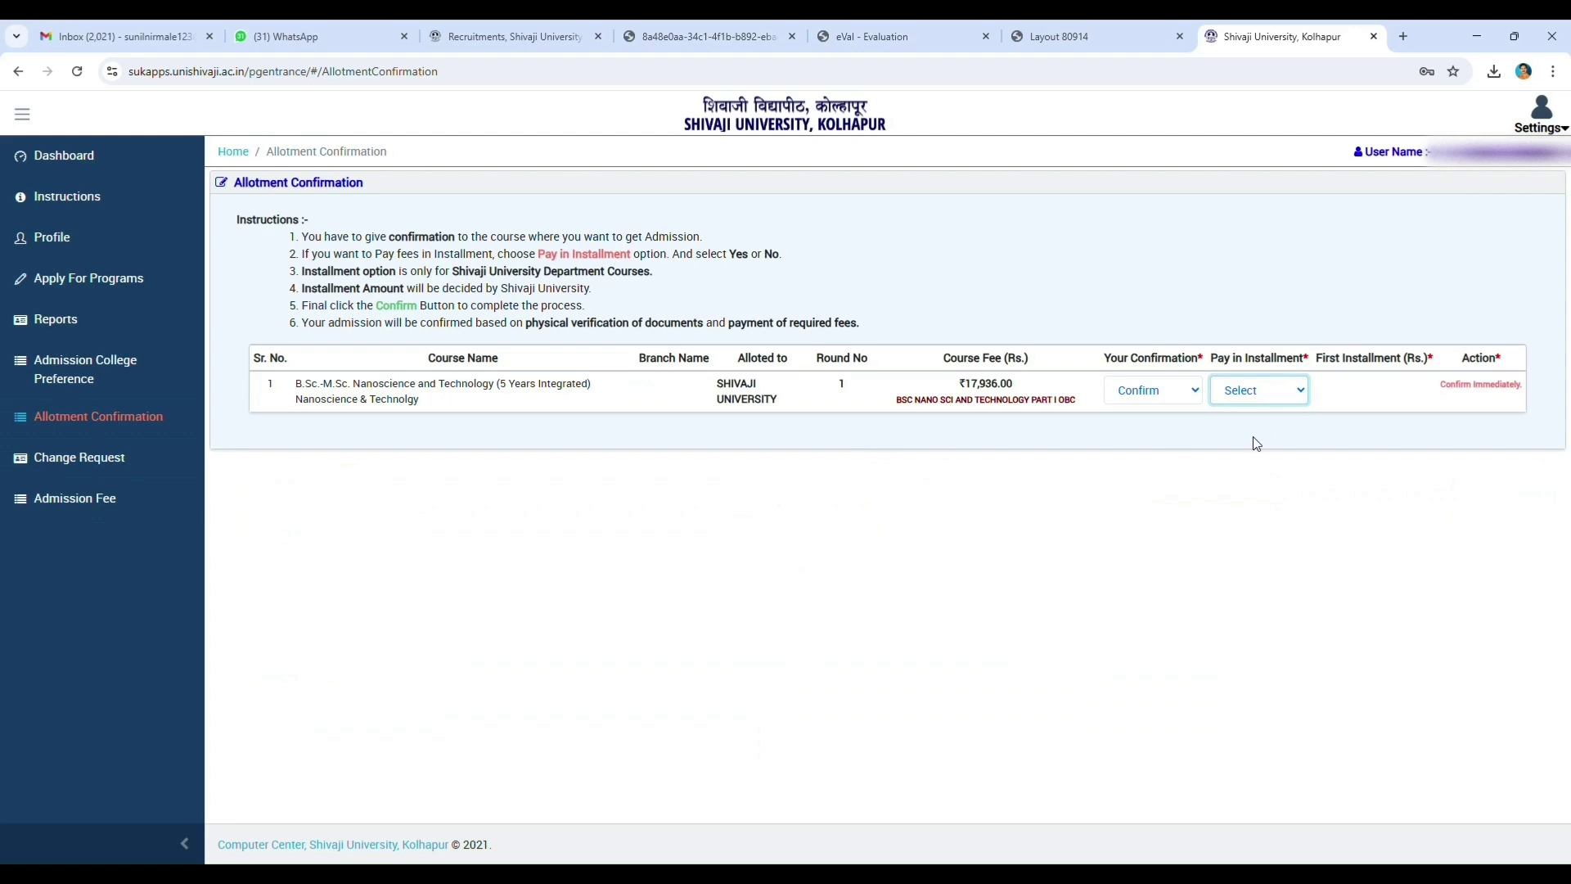
{"action": "left_click", "coordinate": [1253, 435]}
Step: Set the first installment to 9836 and confirm the admission to the allotted course
{"action": "left_click", "coordinate": [1316, 397]}
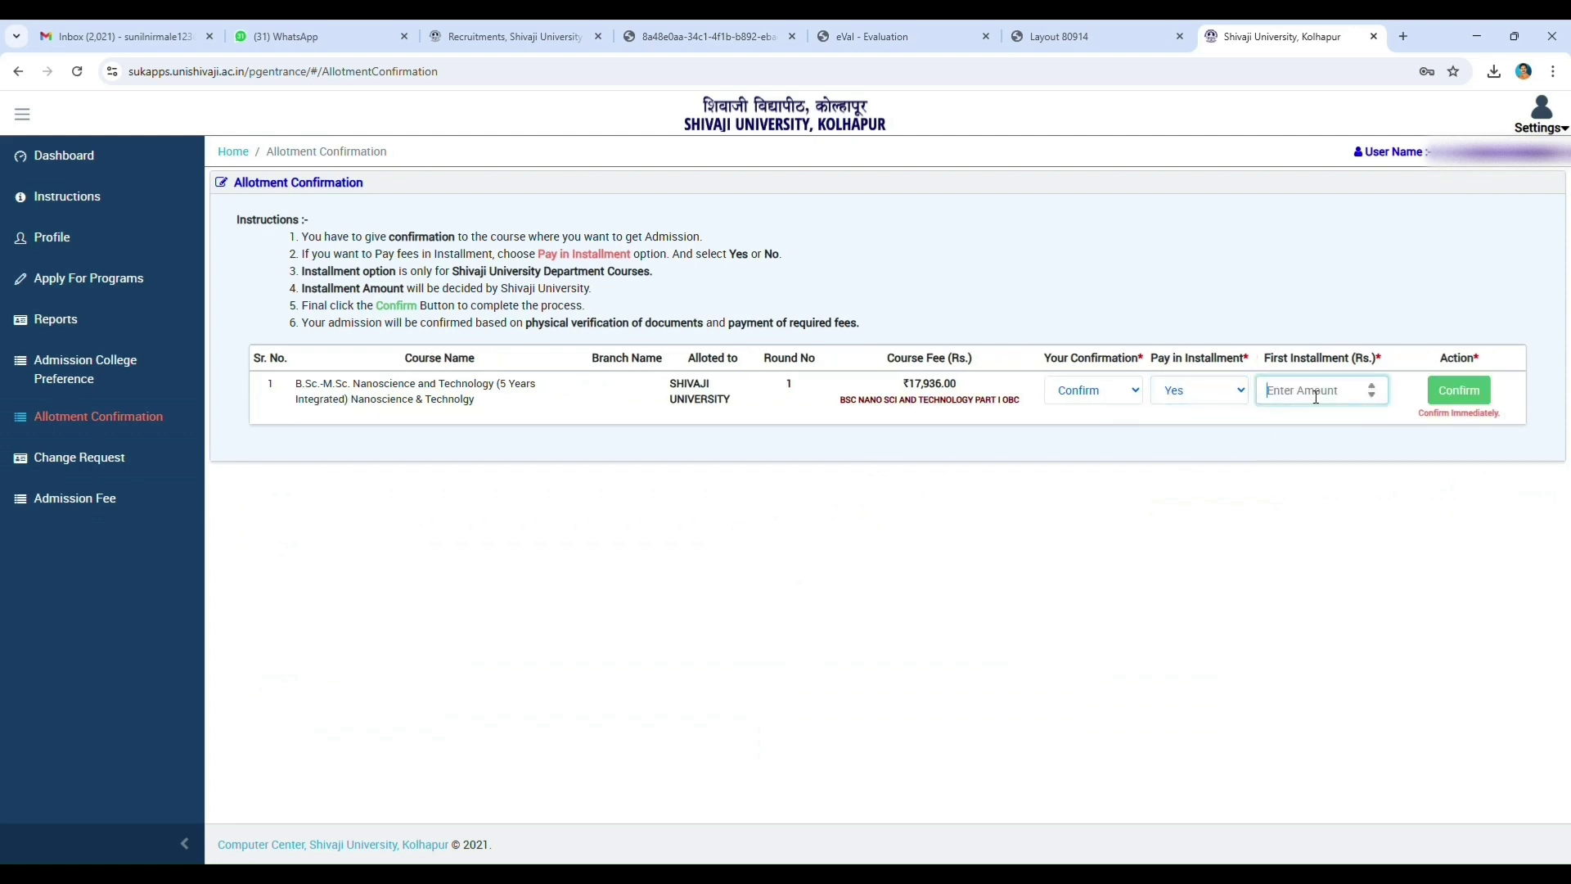
{"action": "type", "text": "9836"}
{"action": "left_click", "coordinate": [1467, 396]}
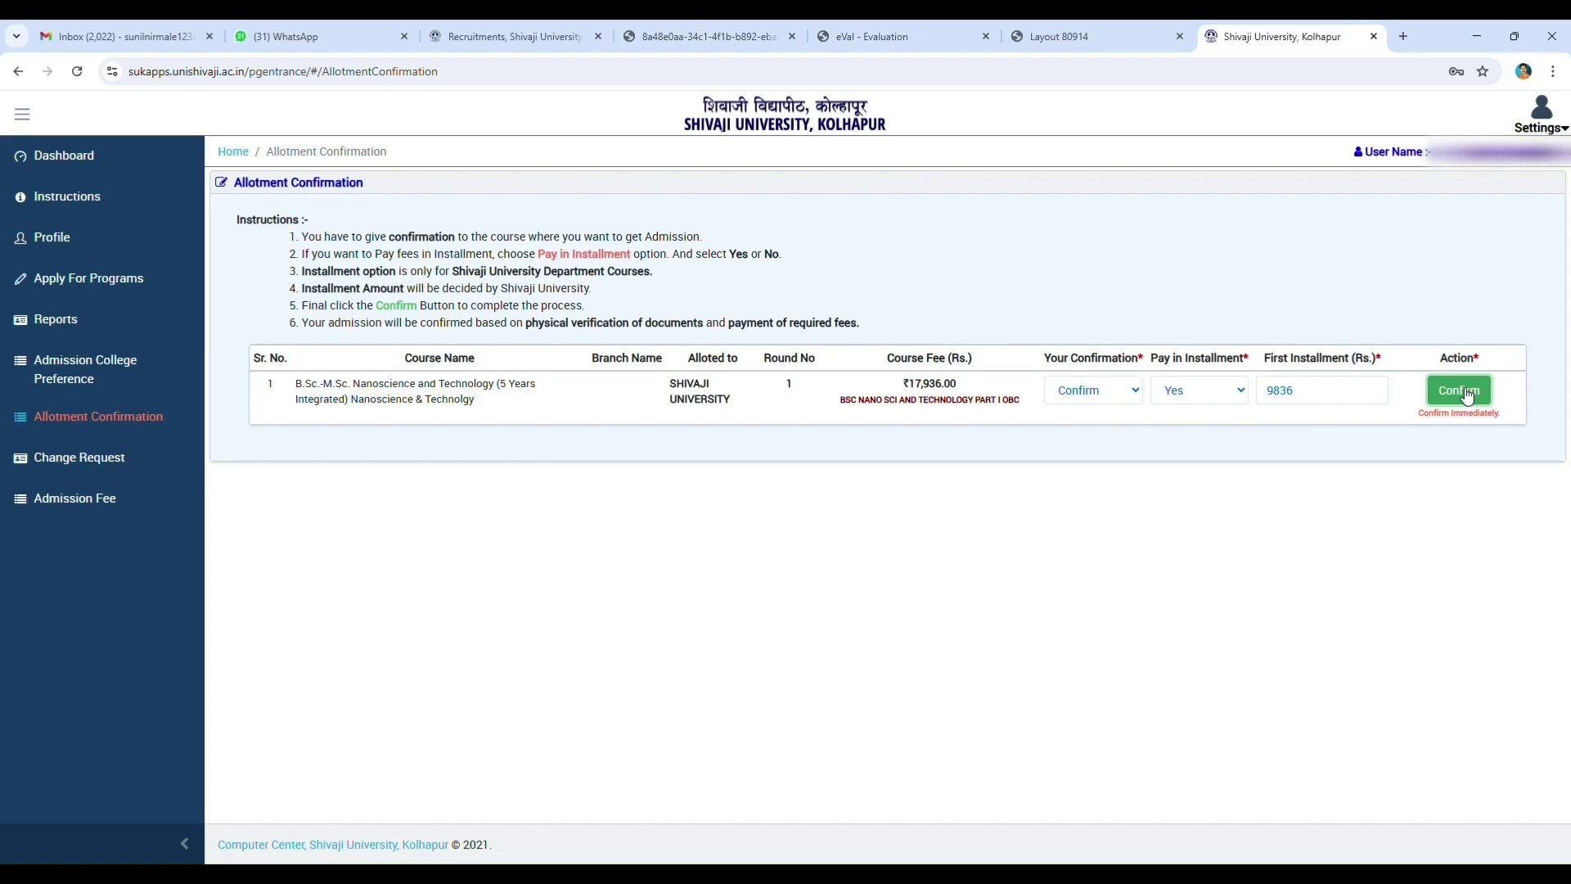
{"action": "left_click", "coordinate": [1465, 393]}
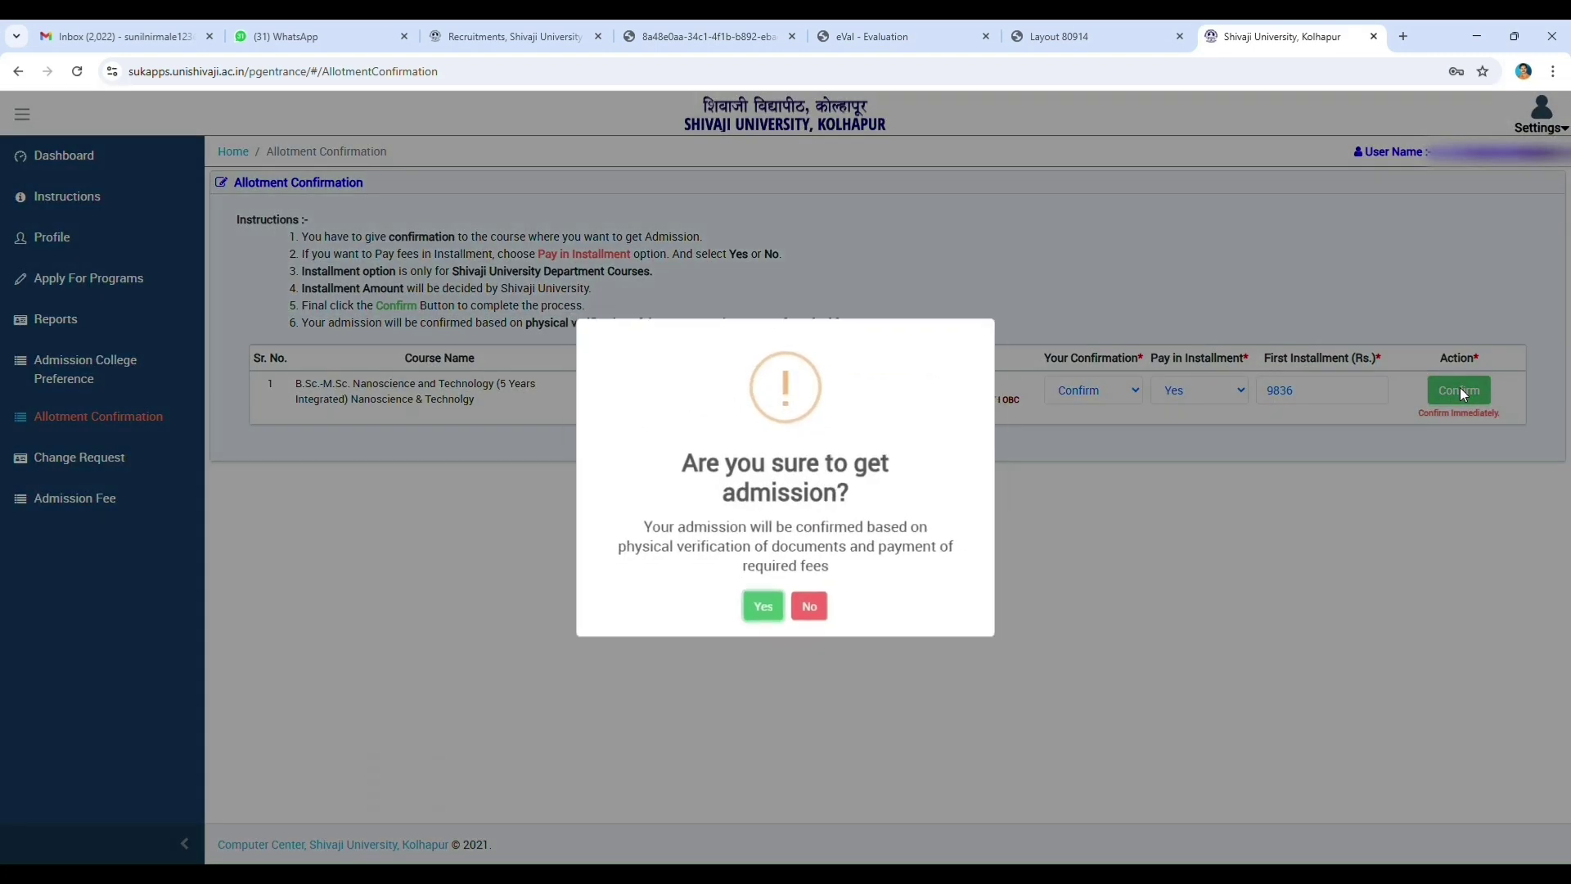
{"action": "left_click", "coordinate": [761, 610]}
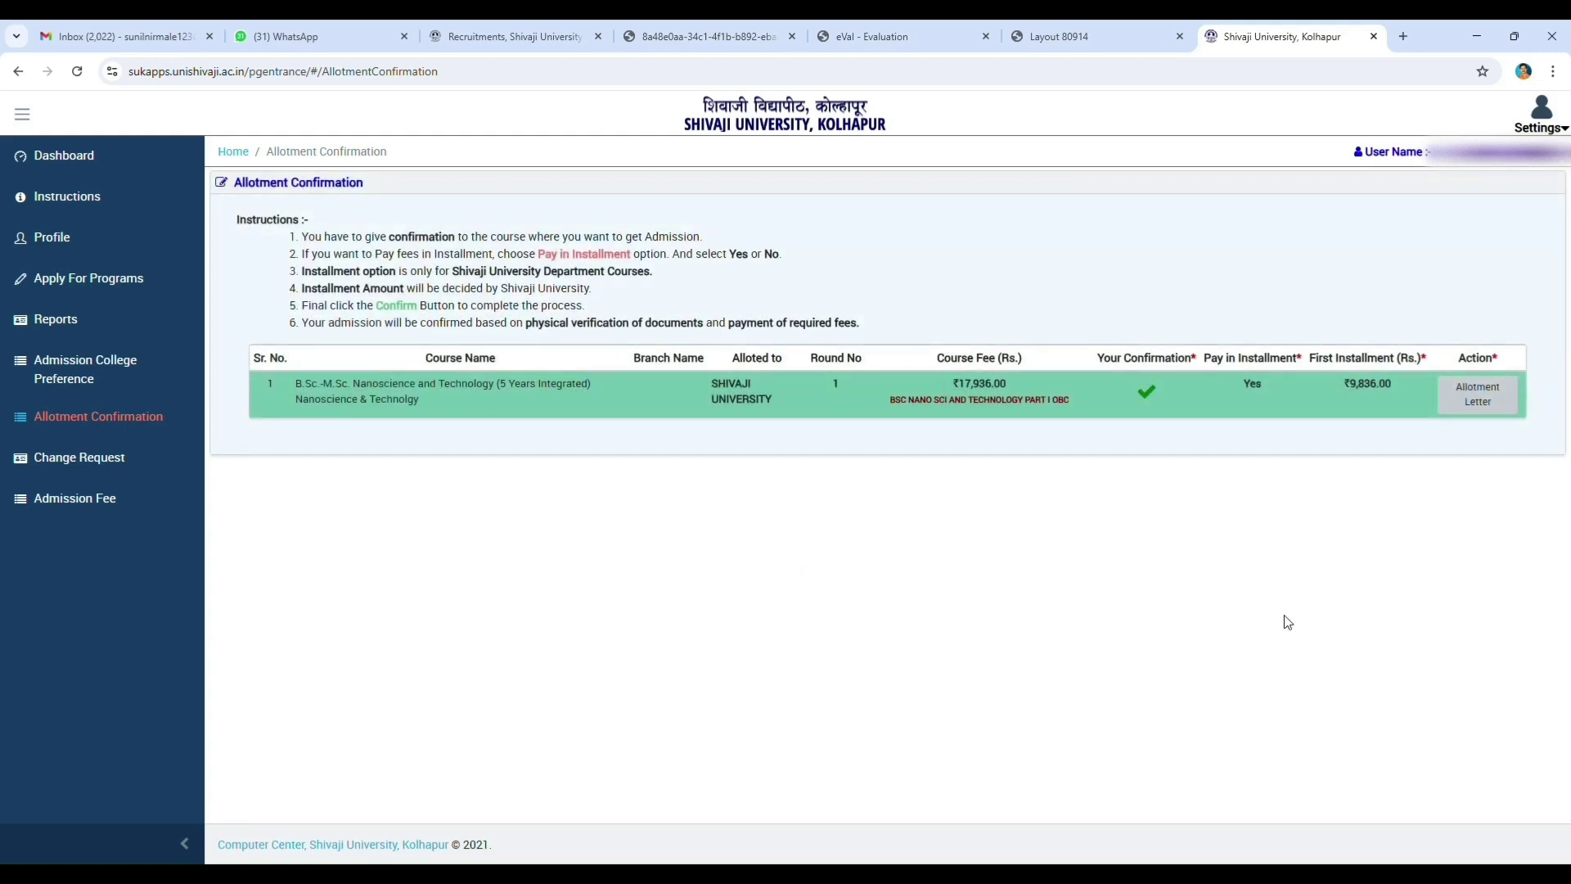
Step: Open the allotment letter, read through it and close it
{"action": "left_click", "coordinate": [1478, 401]}
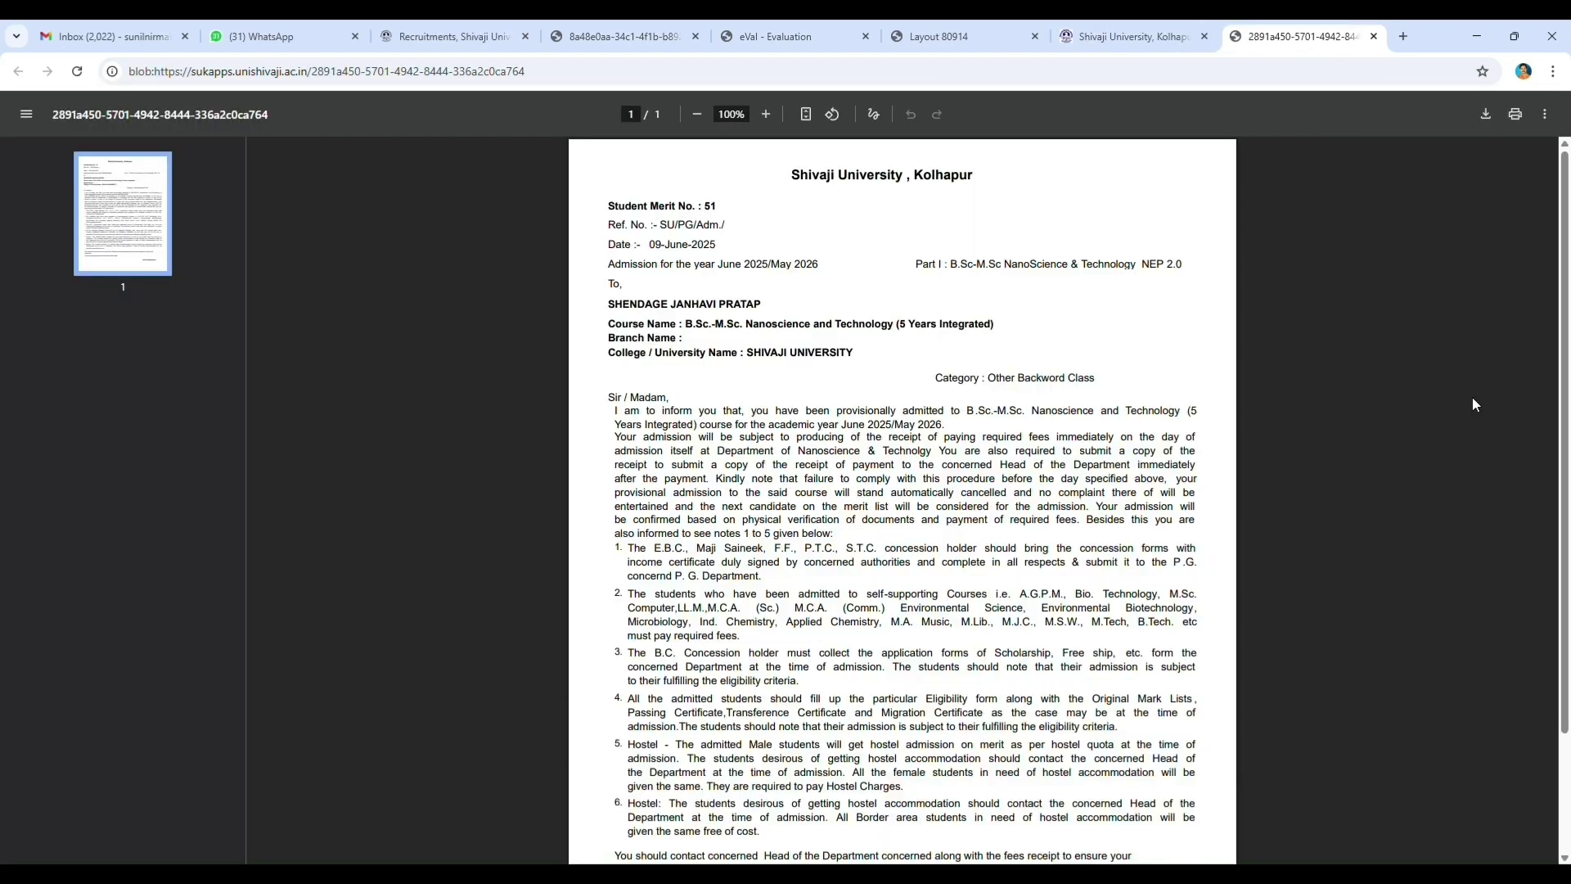
{"action": "scroll", "coordinate": [1211, 560], "scroll_direction": "down", "scroll_amount": 3}
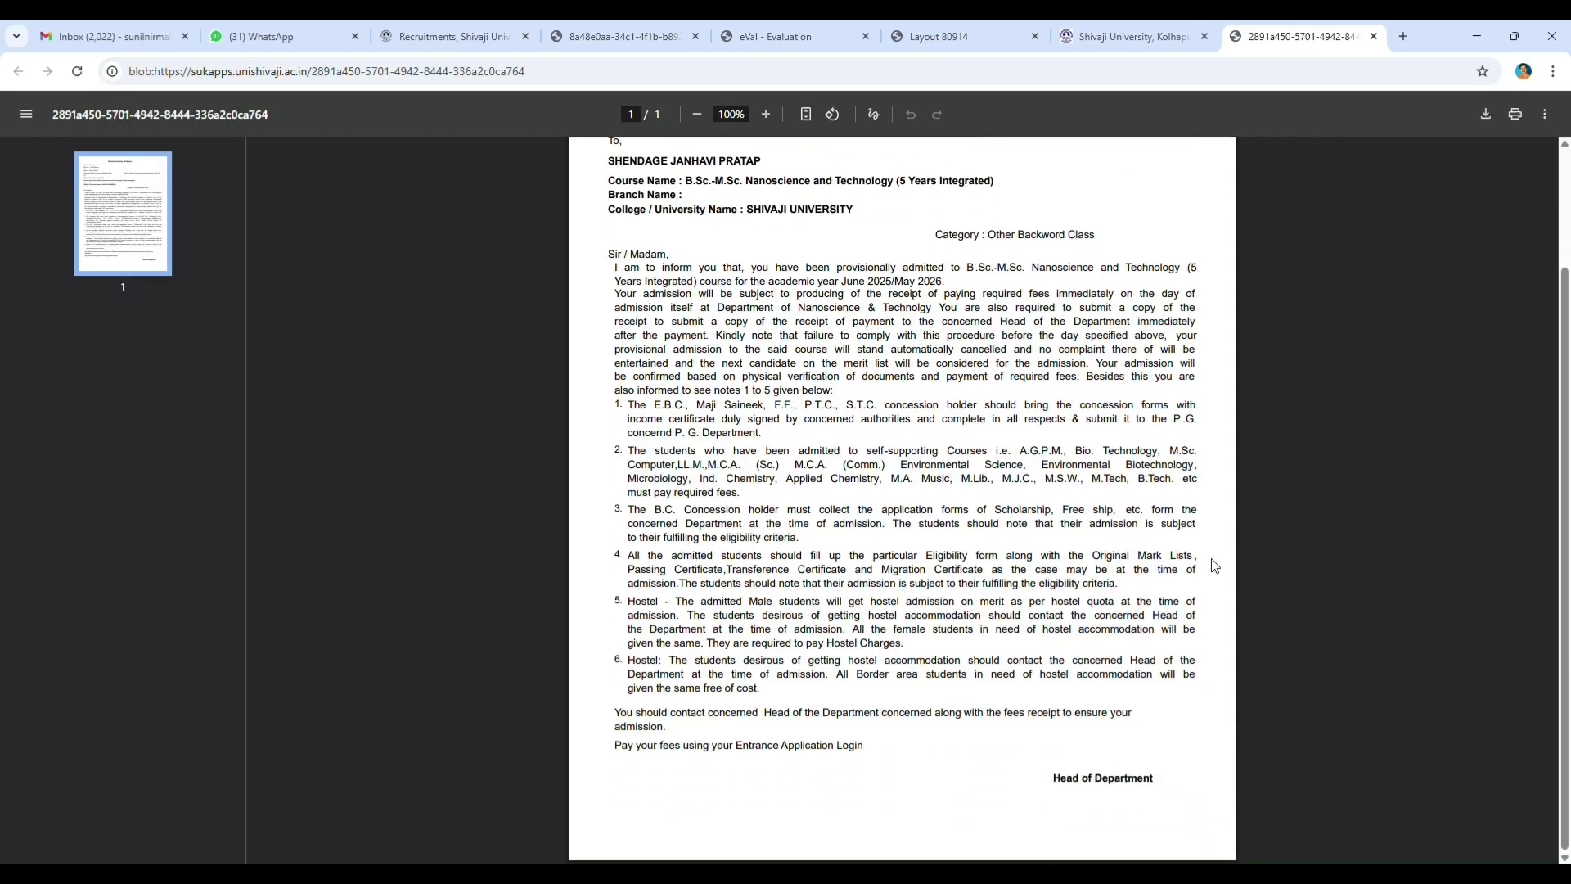
{"action": "scroll", "coordinate": [1215, 565], "scroll_direction": "up", "scroll_amount": 3}
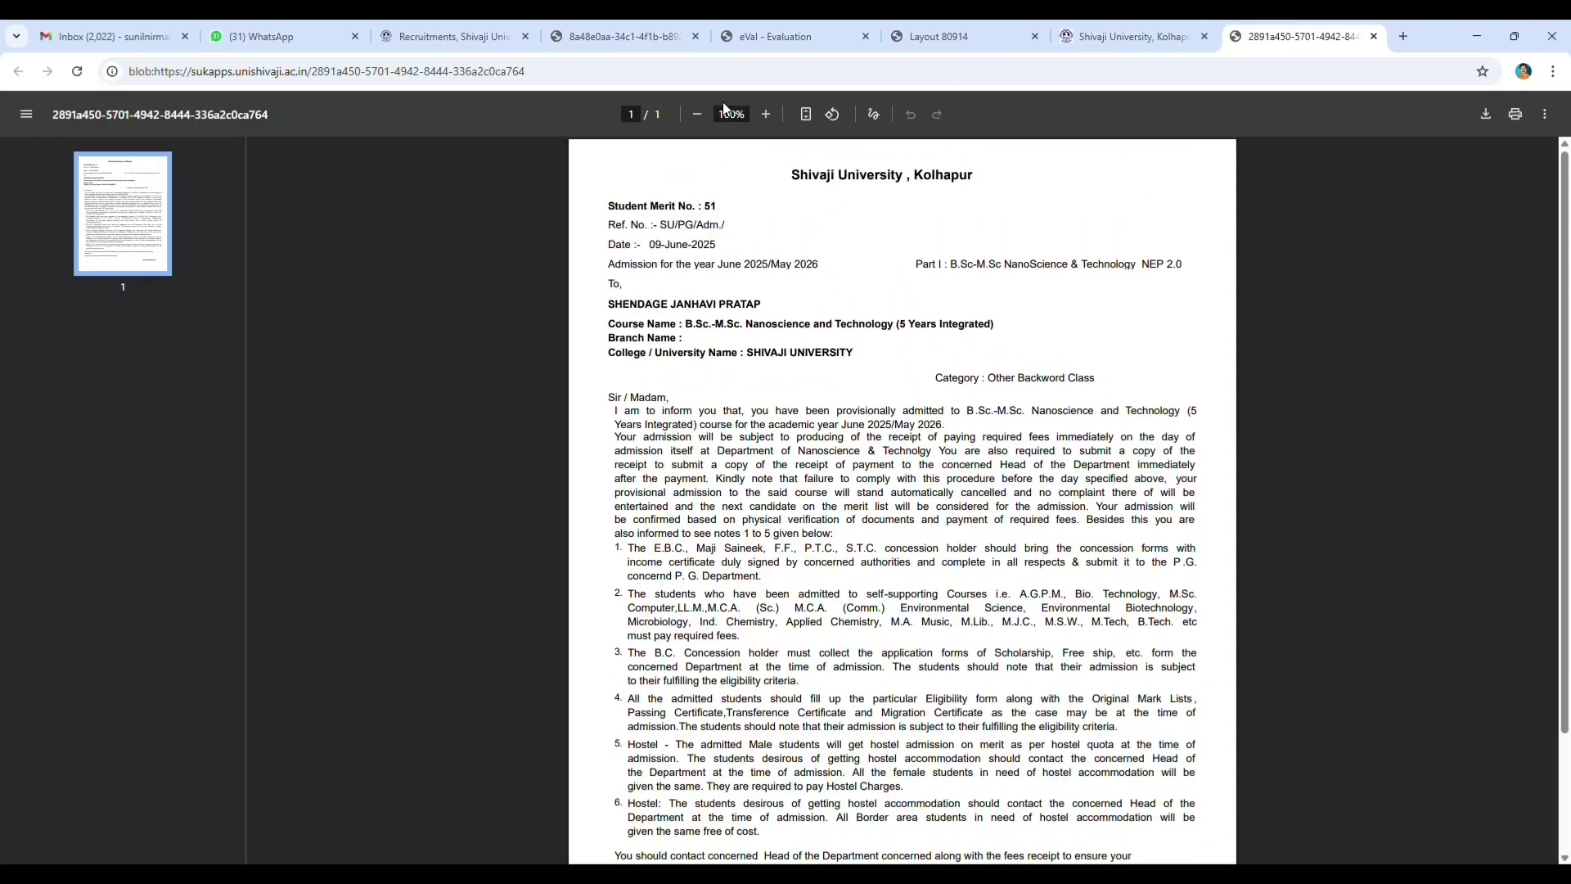
{"action": "left_click", "coordinate": [1375, 37]}
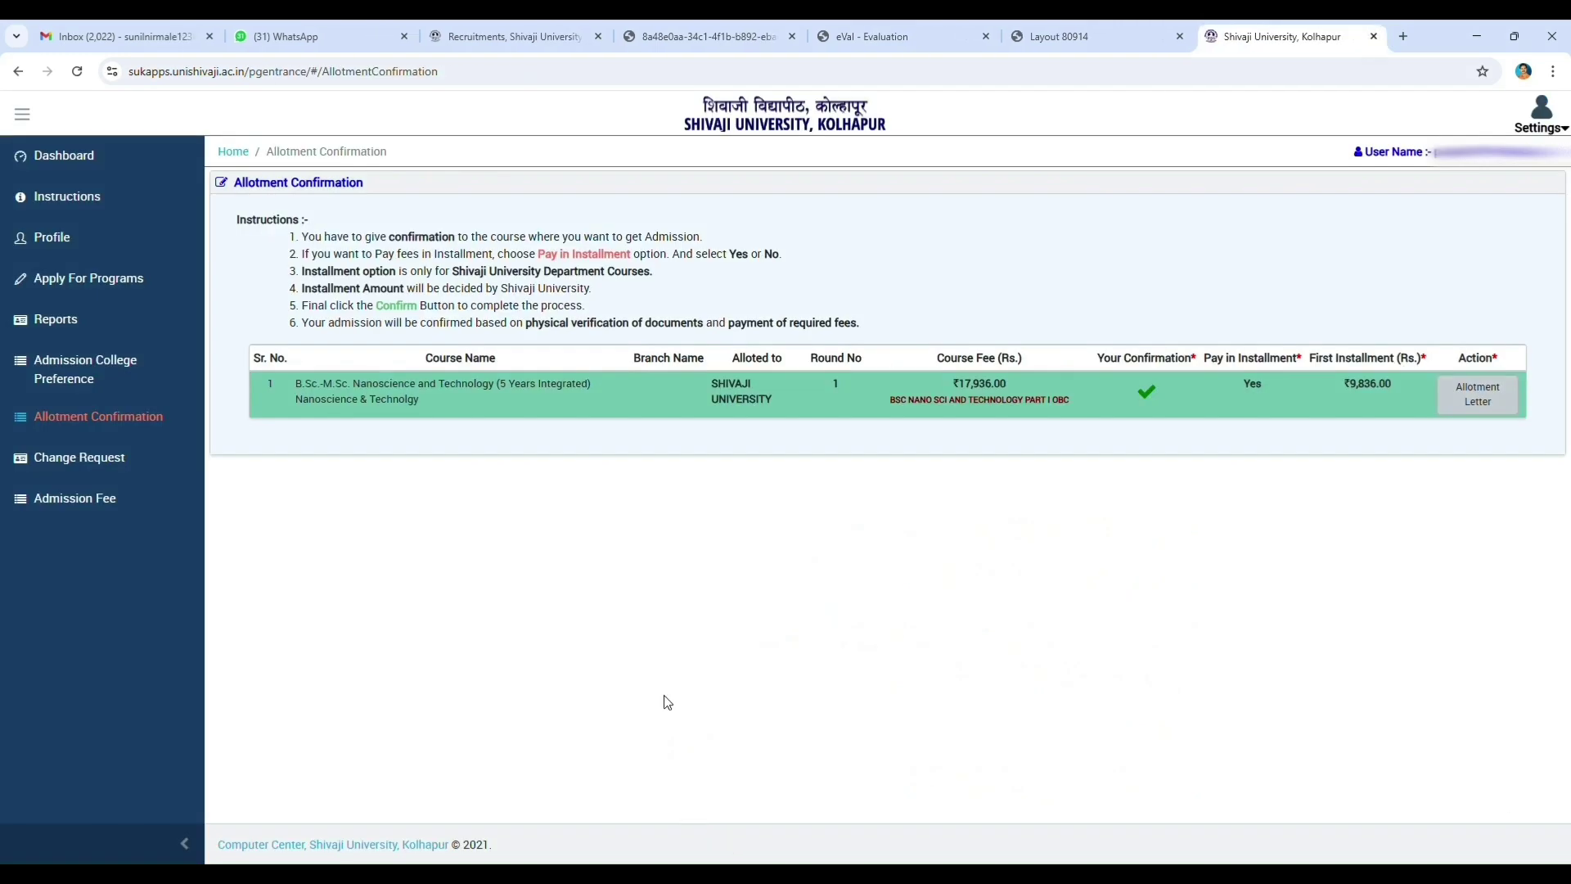
Step: Check the fee to be paid on the Admission Fee page, and return to Allotment Confirmation
{"action": "left_click", "coordinate": [83, 508]}
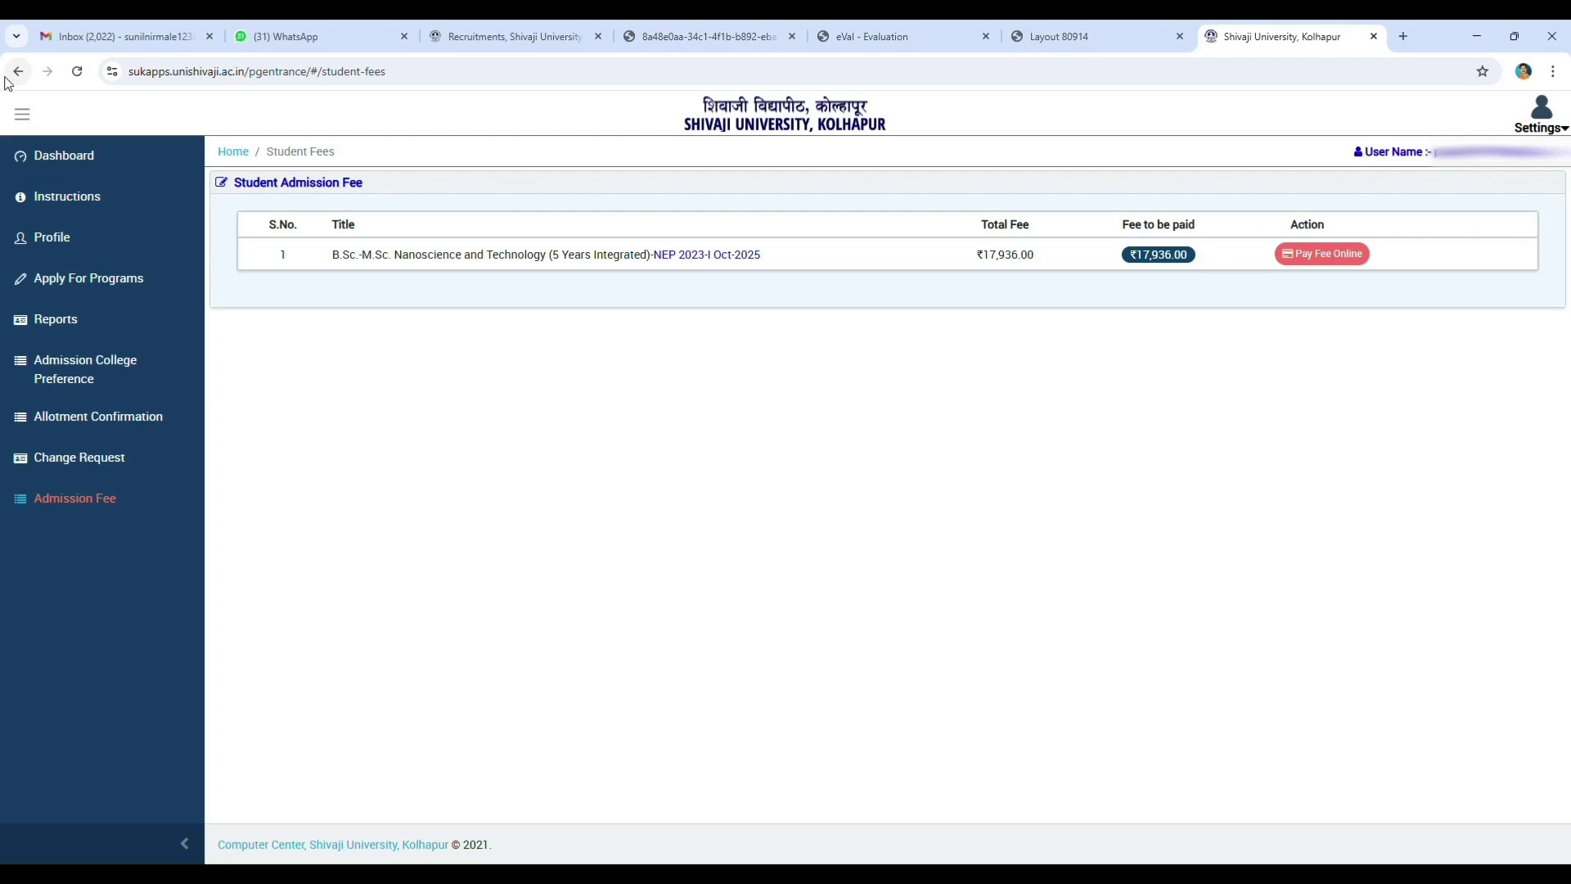
{"action": "left_click", "coordinate": [140, 418]}
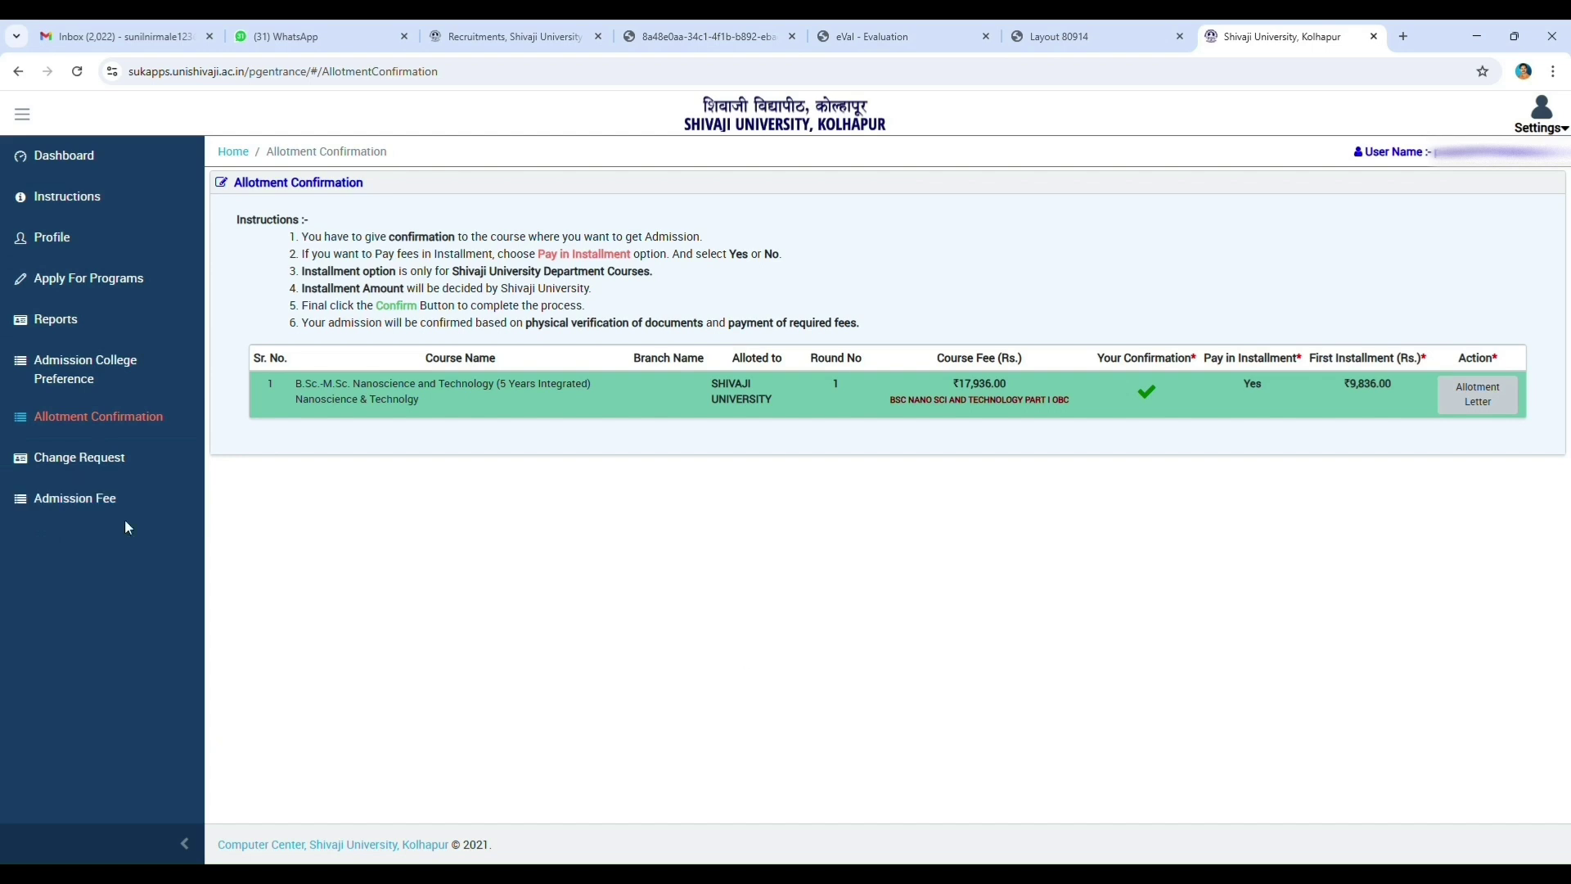
Step: Start the online payment of the admission fee through the Axis Bank payment gateway
{"action": "left_click", "coordinate": [74, 505]}
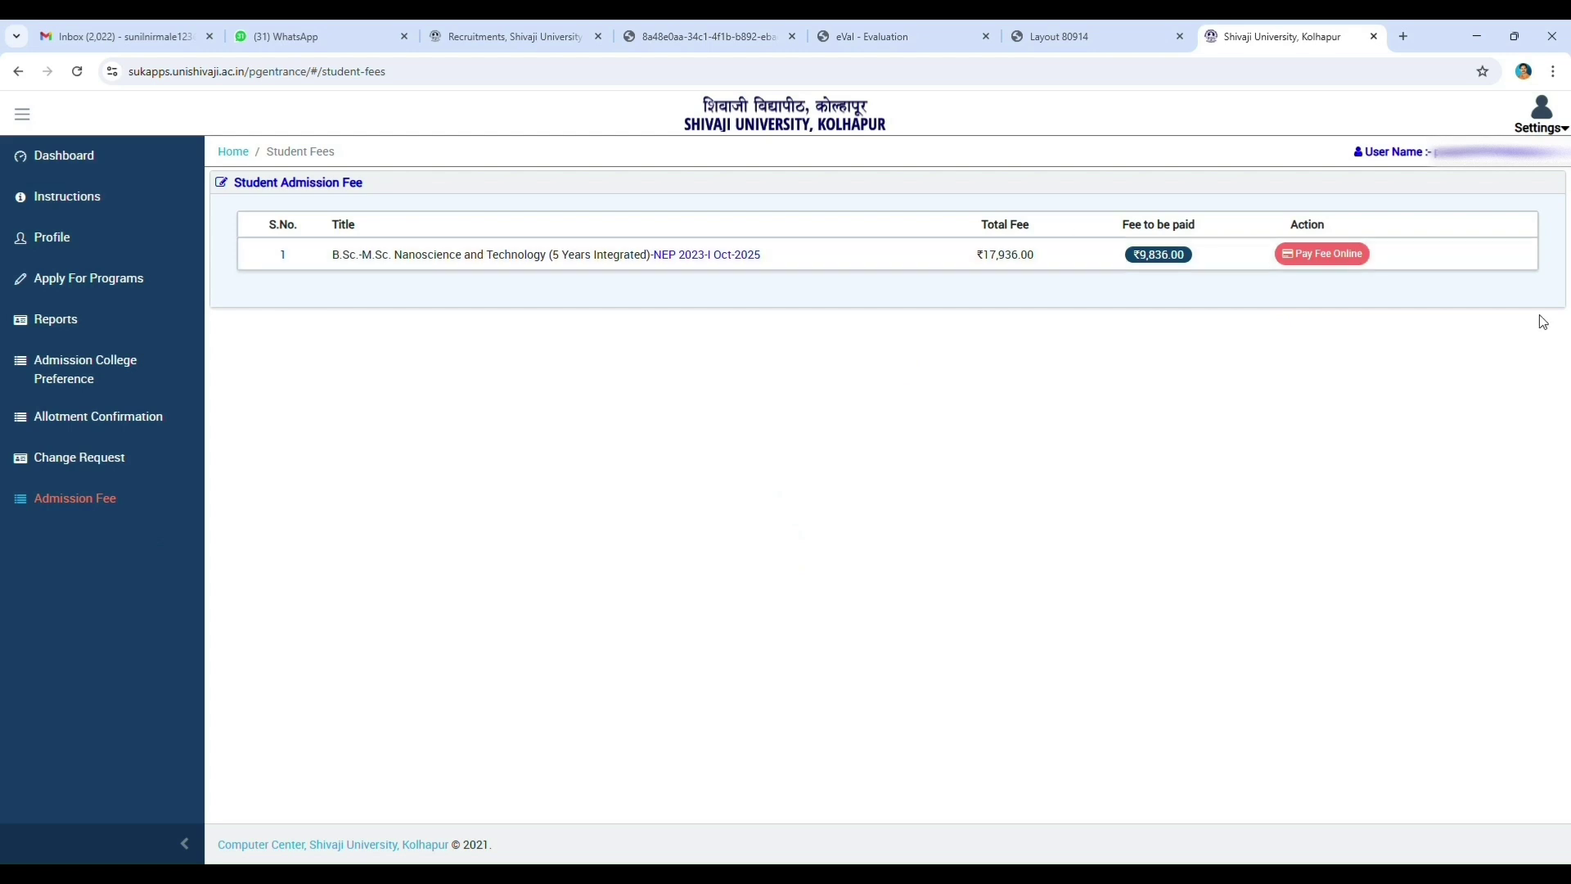
{"action": "left_click", "coordinate": [1327, 255]}
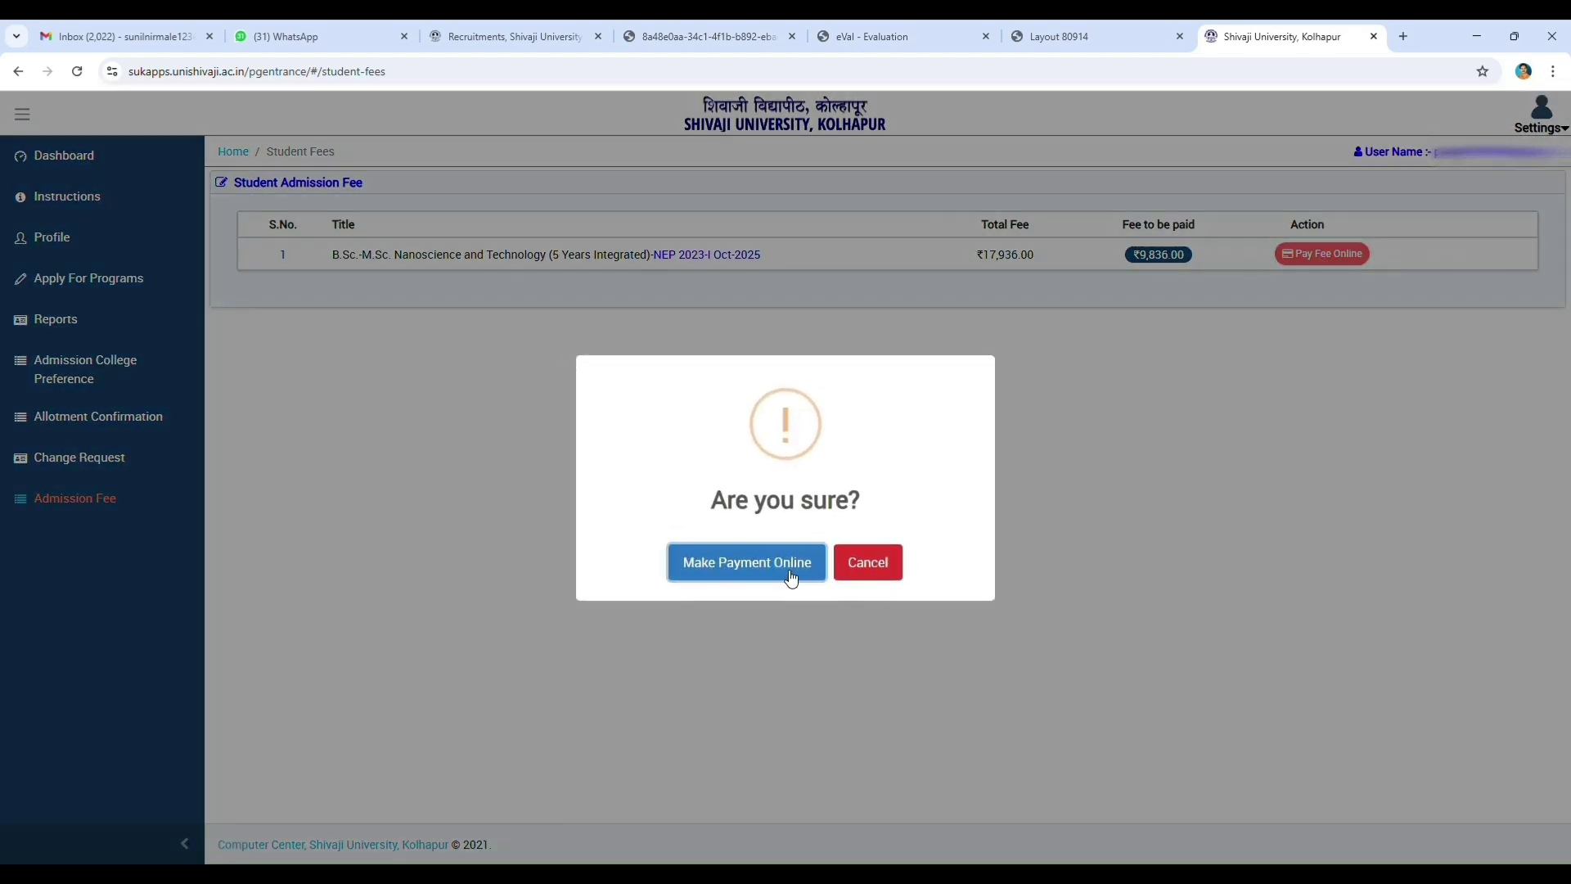
{"action": "left_click", "coordinate": [777, 567]}
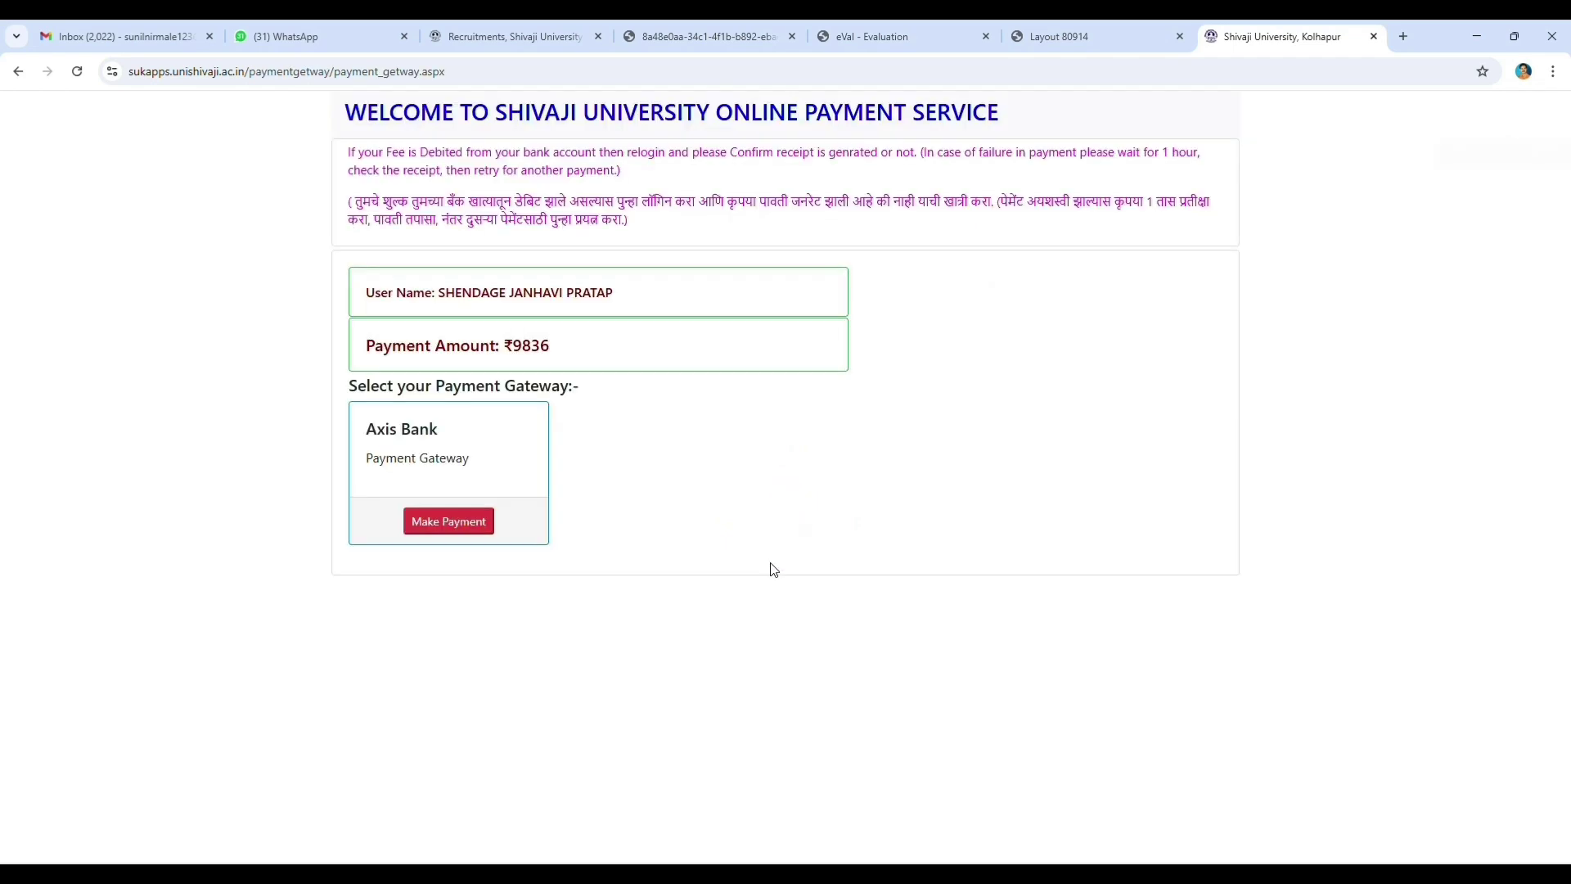
{"action": "left_click", "coordinate": [436, 524]}
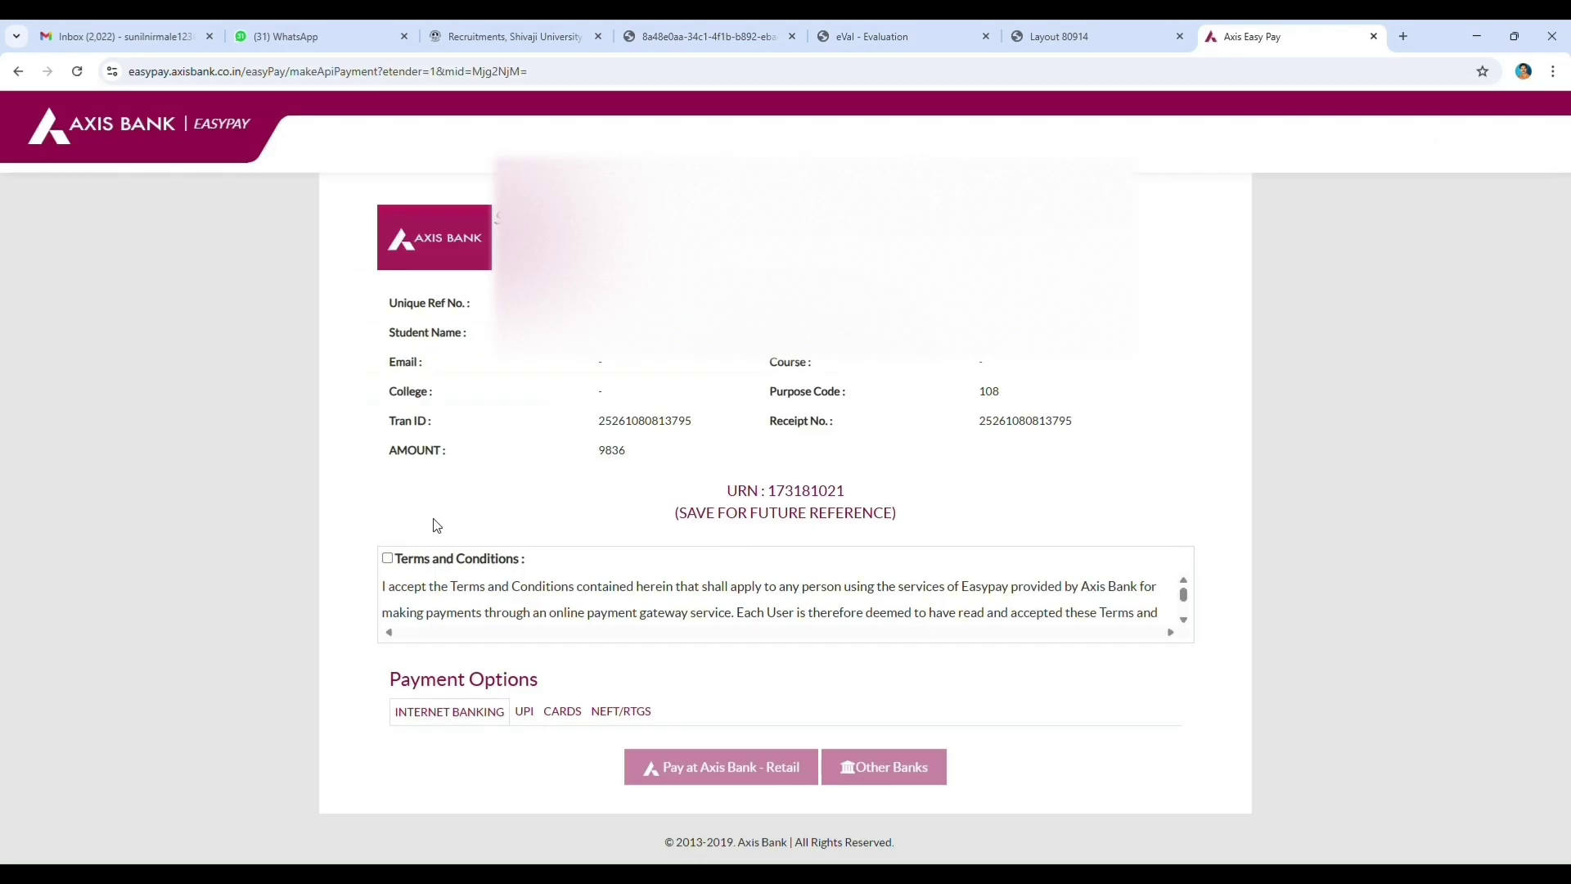
Step: Accept the Easypay terms and conditions and choose UPI as the payment option
{"action": "left_click", "coordinate": [388, 559]}
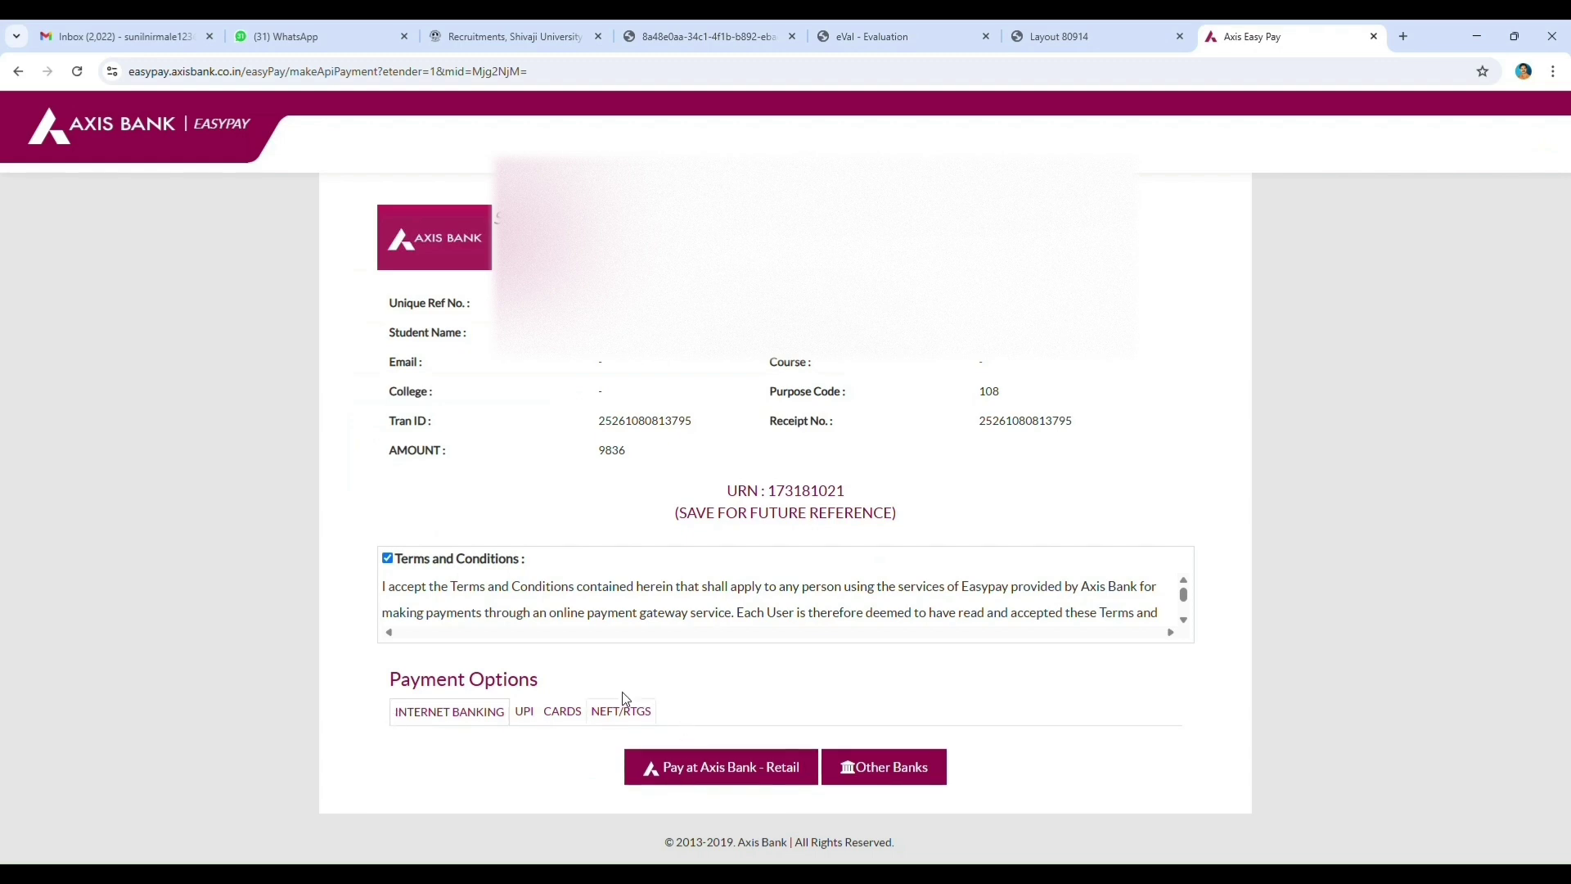
{"action": "left_click", "coordinate": [522, 712]}
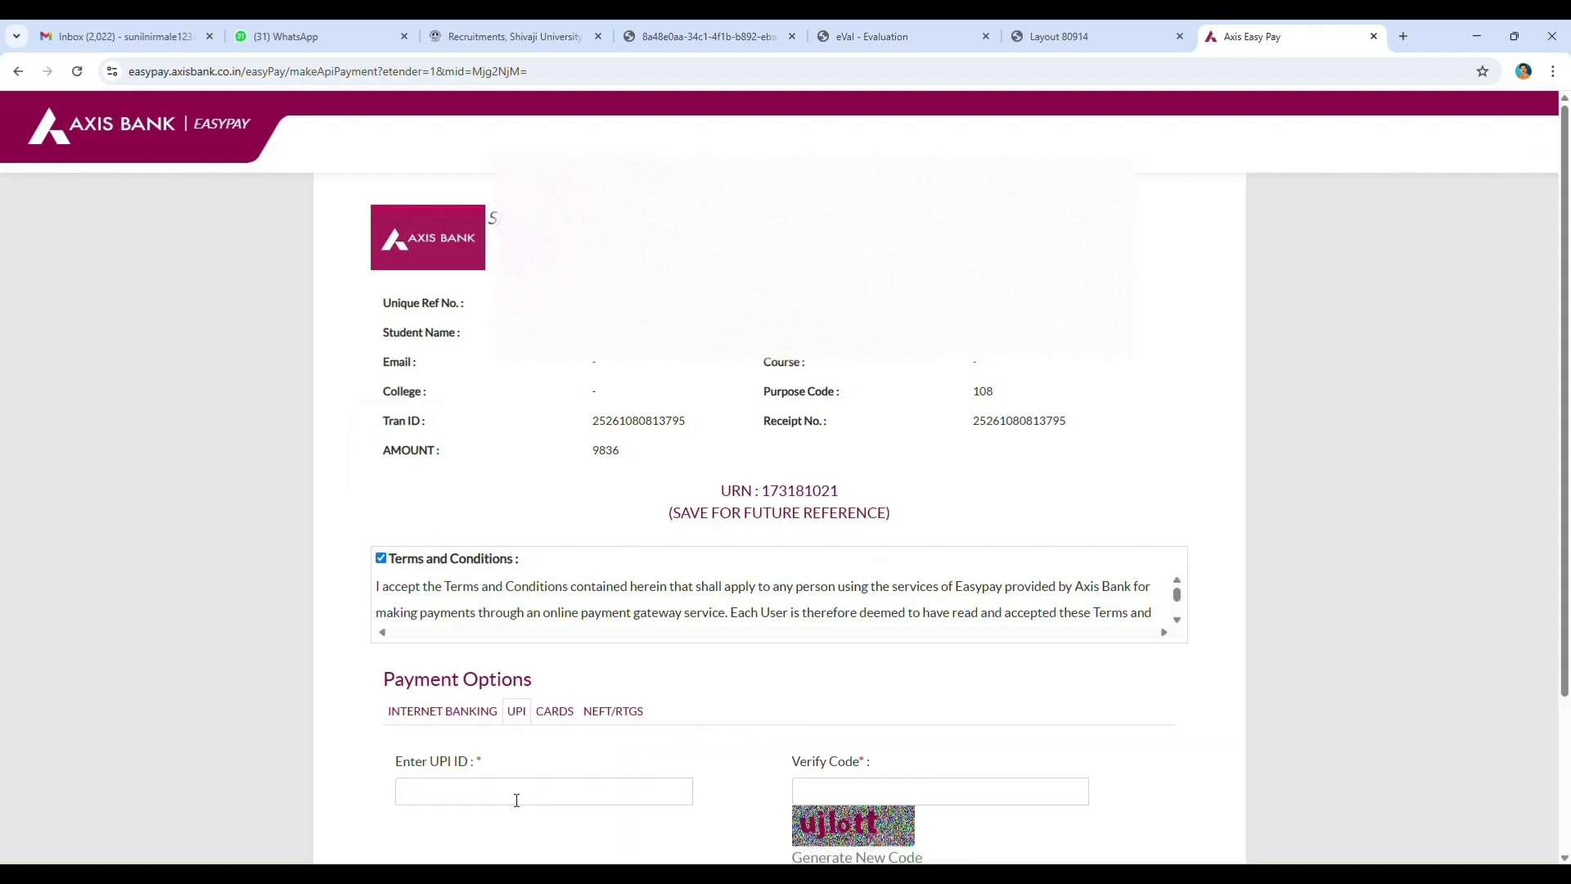
{"action": "left_click", "coordinate": [516, 800]}
{"action": "scroll", "coordinate": [517, 799], "scroll_direction": "down", "scroll_amount": 2}
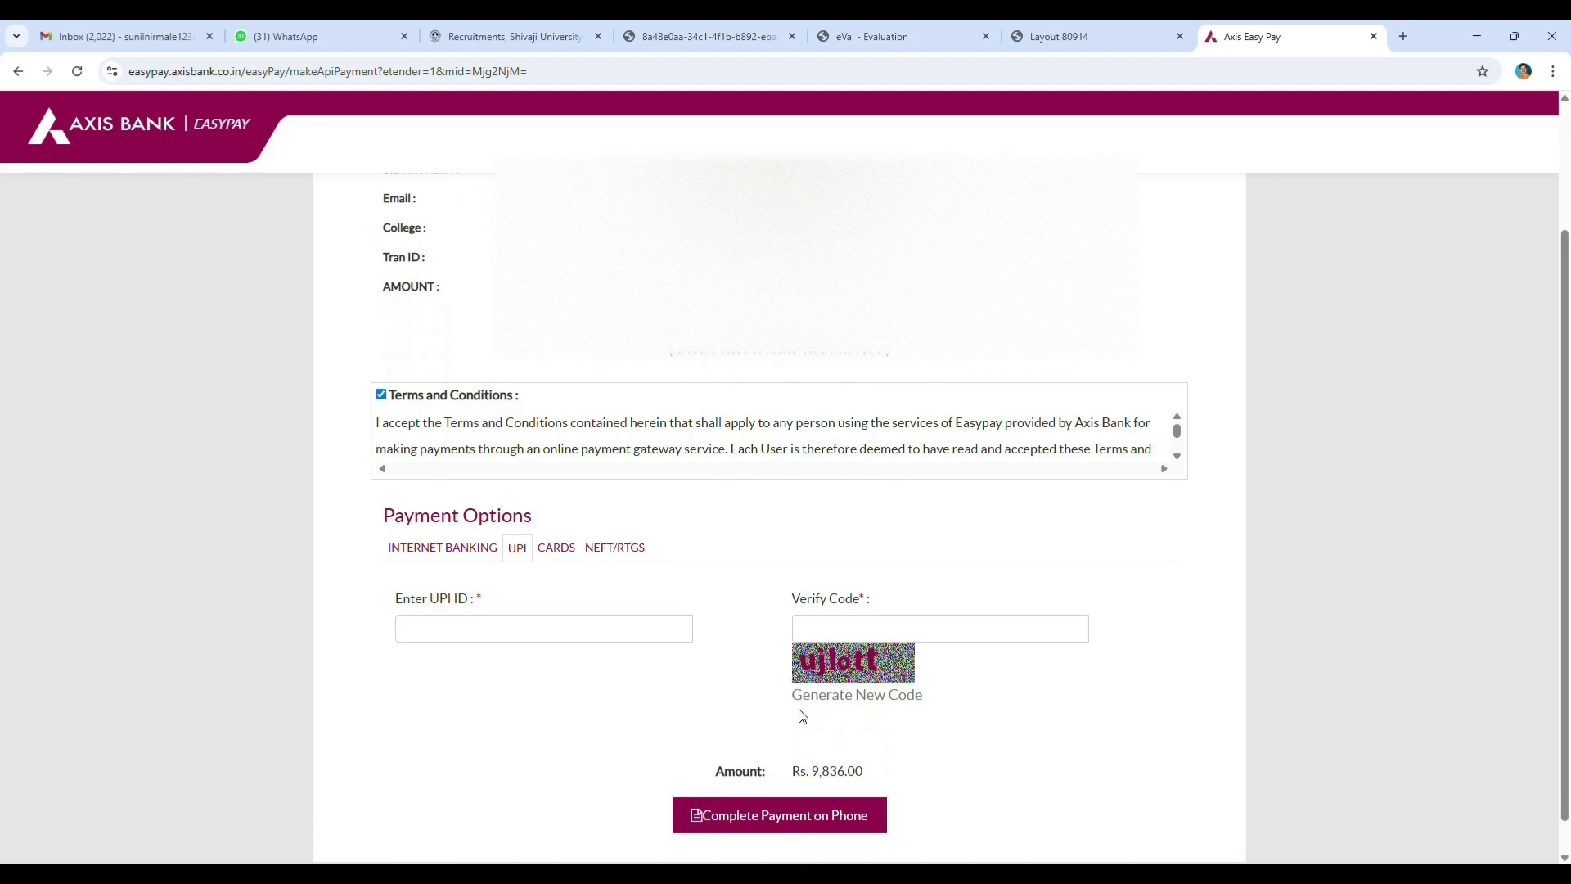
{"action": "left_click", "coordinate": [757, 829]}
Step: Examine the Internet Banking, Cards and NEFT/RTGS payment options, and return to the UPI option
{"action": "left_click", "coordinate": [434, 561]}
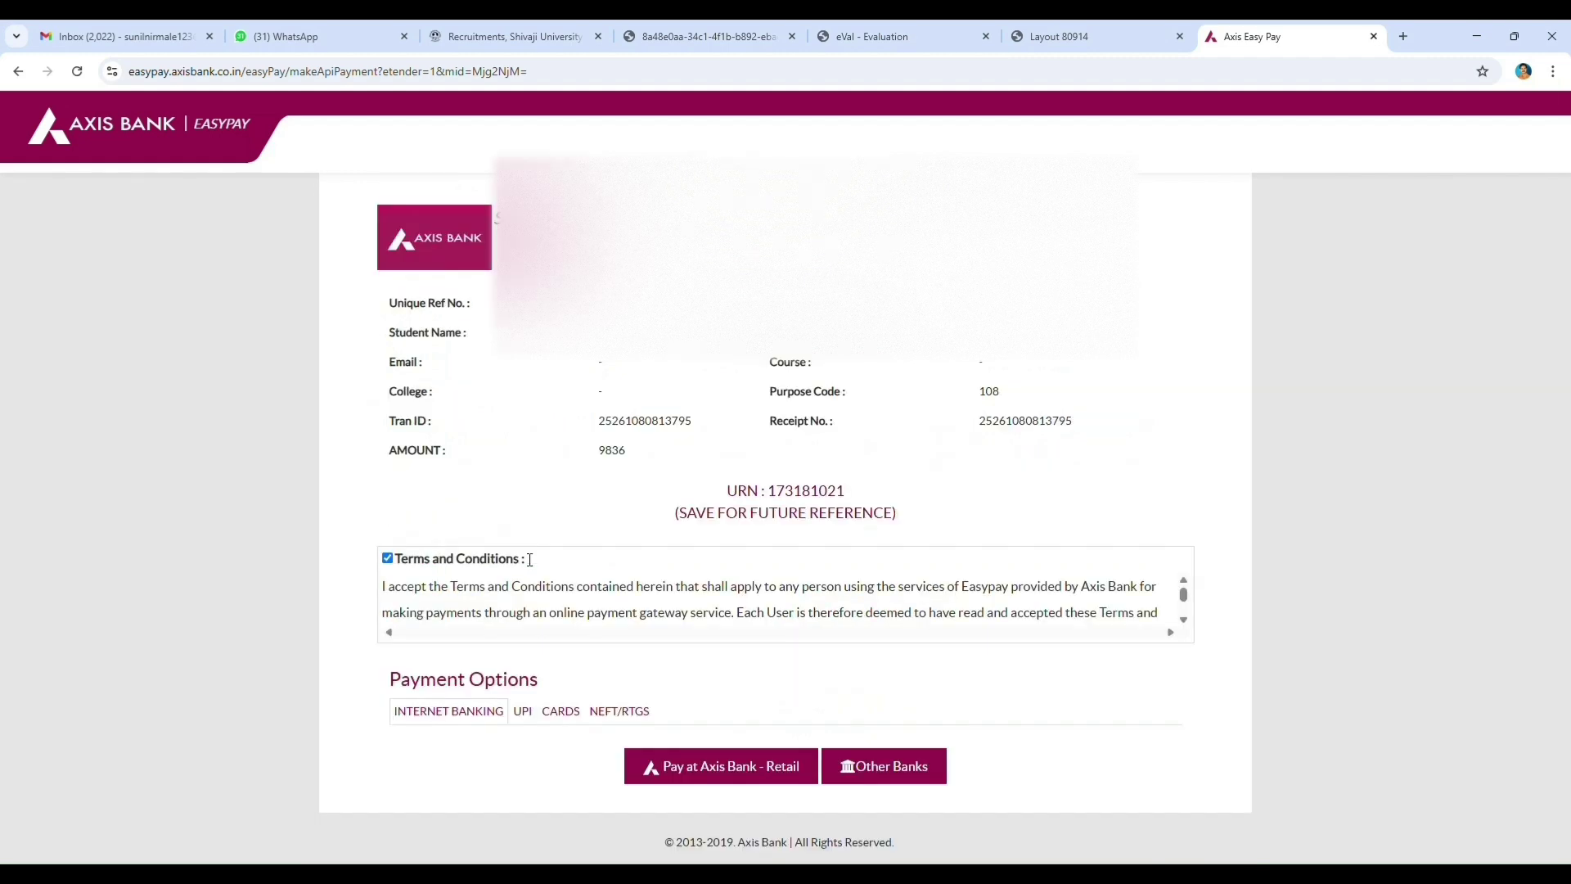
{"action": "left_click", "coordinate": [573, 712]}
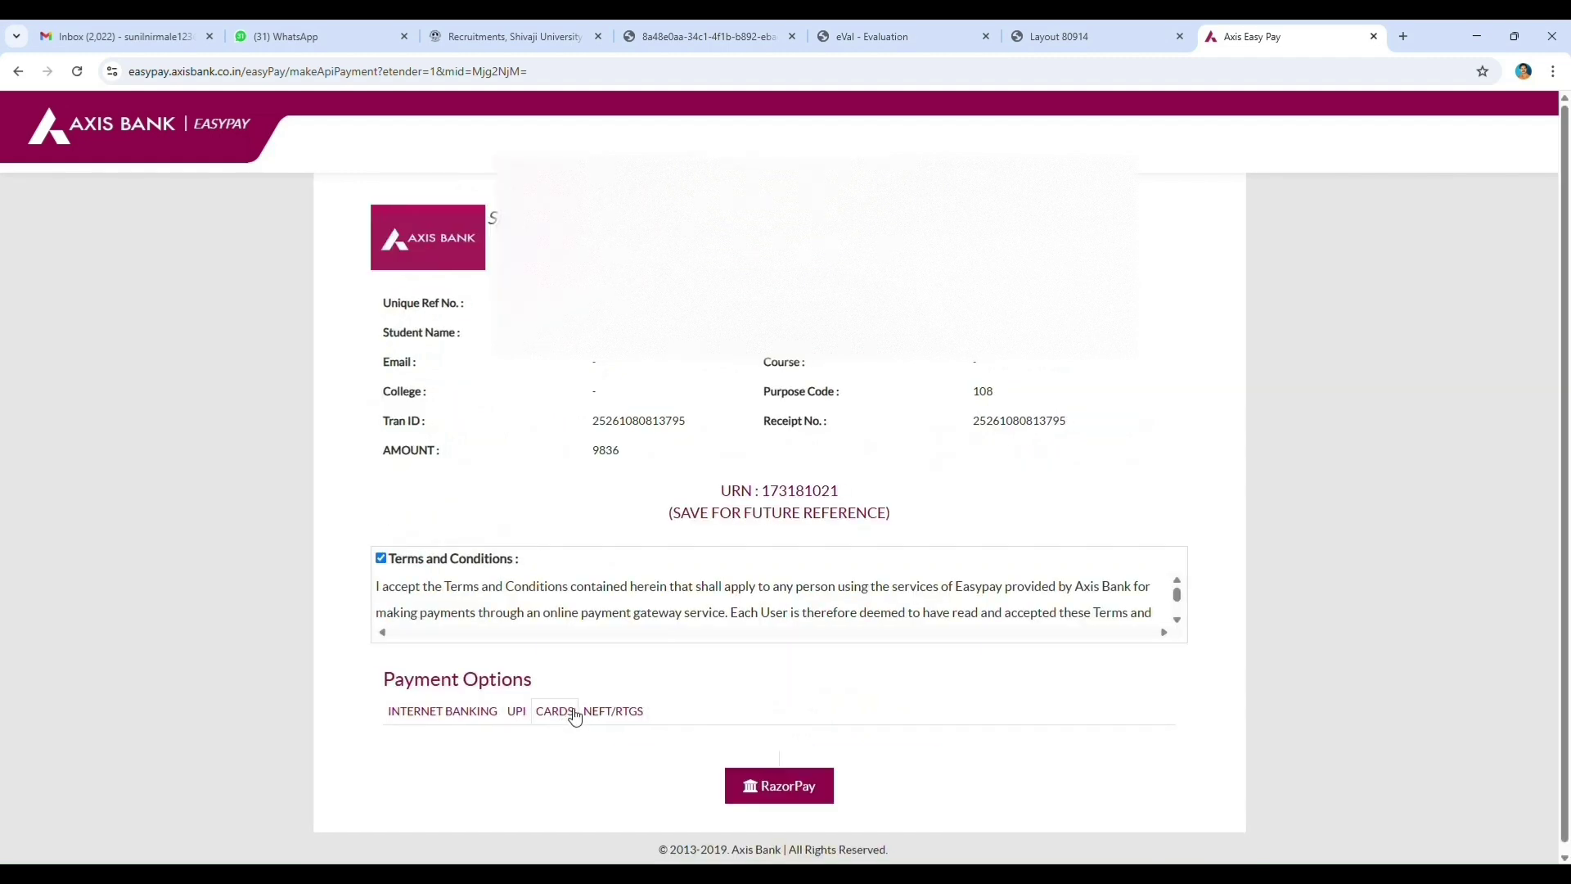
{"action": "left_click", "coordinate": [622, 713]}
{"action": "scroll", "coordinate": [845, 655], "scroll_direction": "down", "scroll_amount": 2}
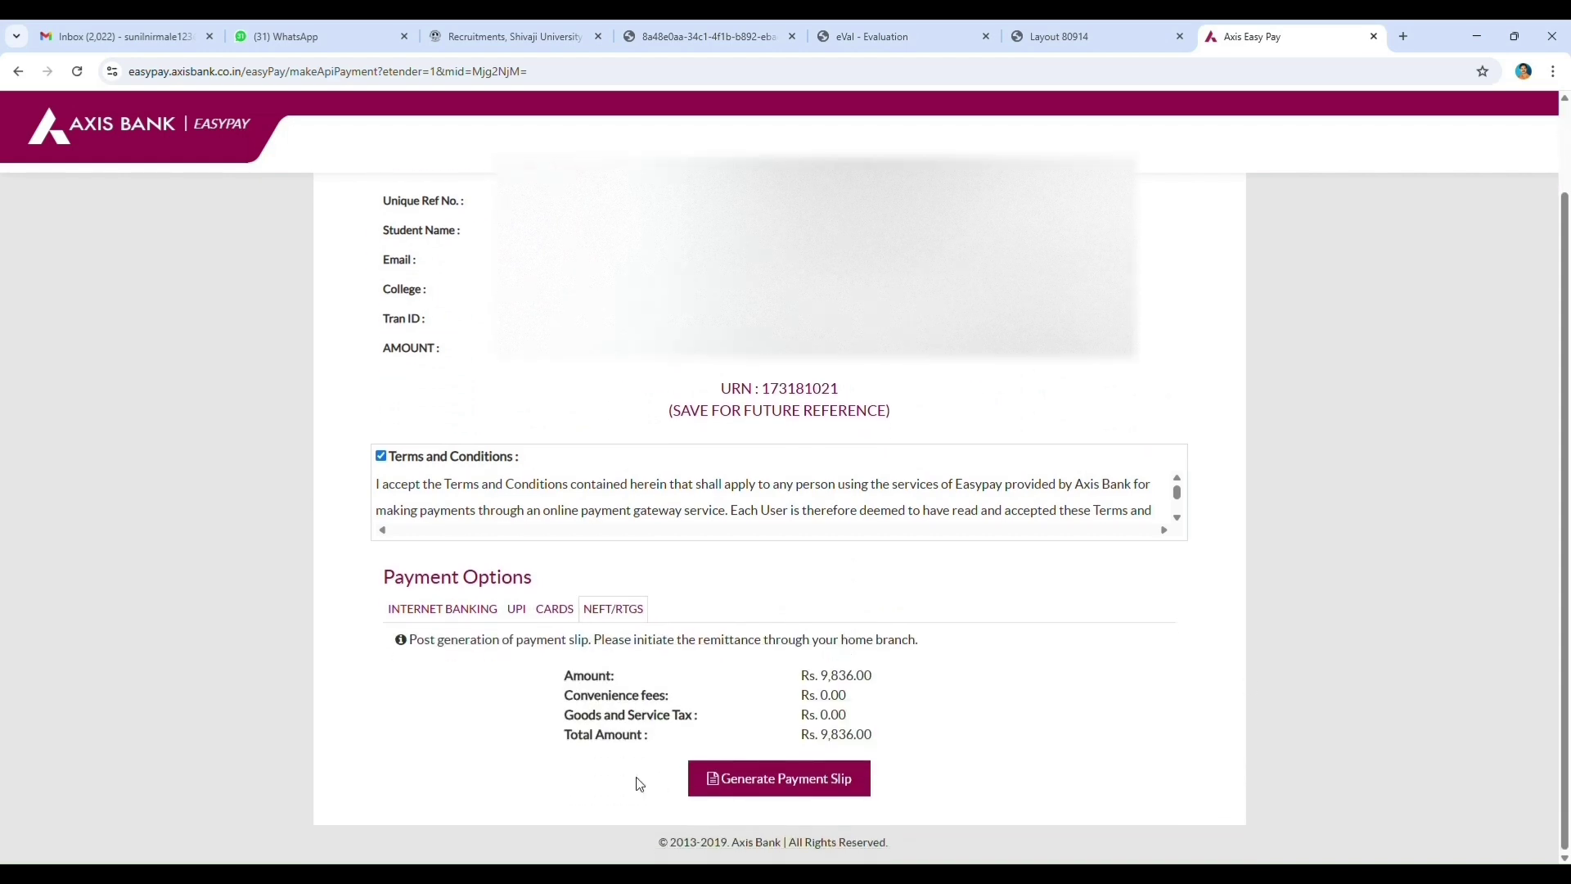
{"action": "left_click", "coordinate": [516, 610]}
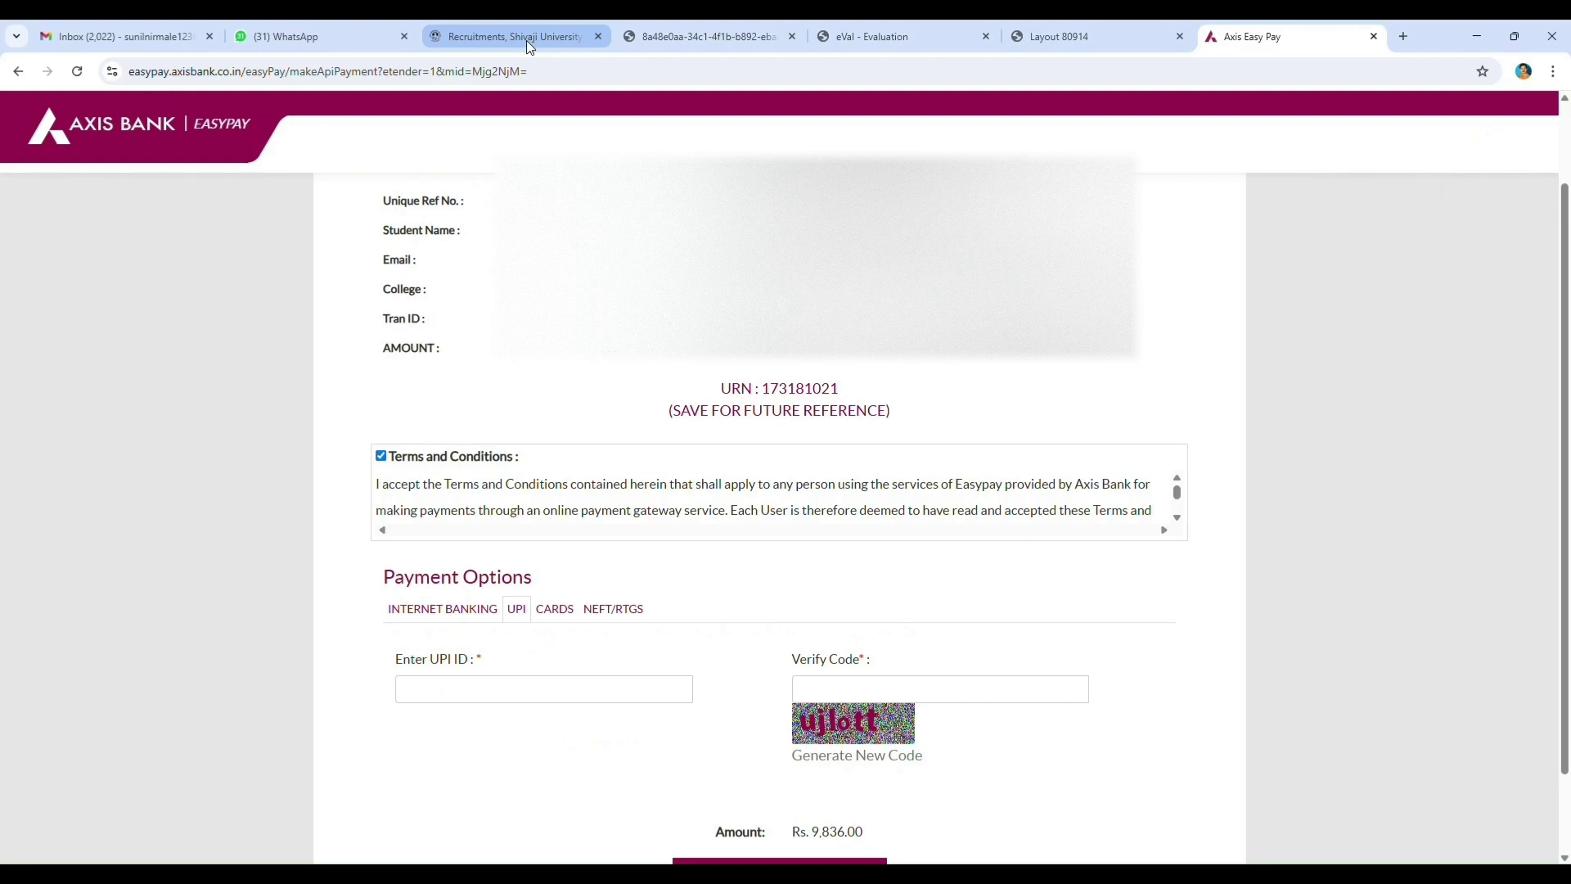
Step: Find Shivaji University through Google in a new browser tab, open its website and dismiss the admissions pop-up
{"action": "key", "text": "ctrl+t"}
{"action": "left_click", "coordinate": [561, 347]}
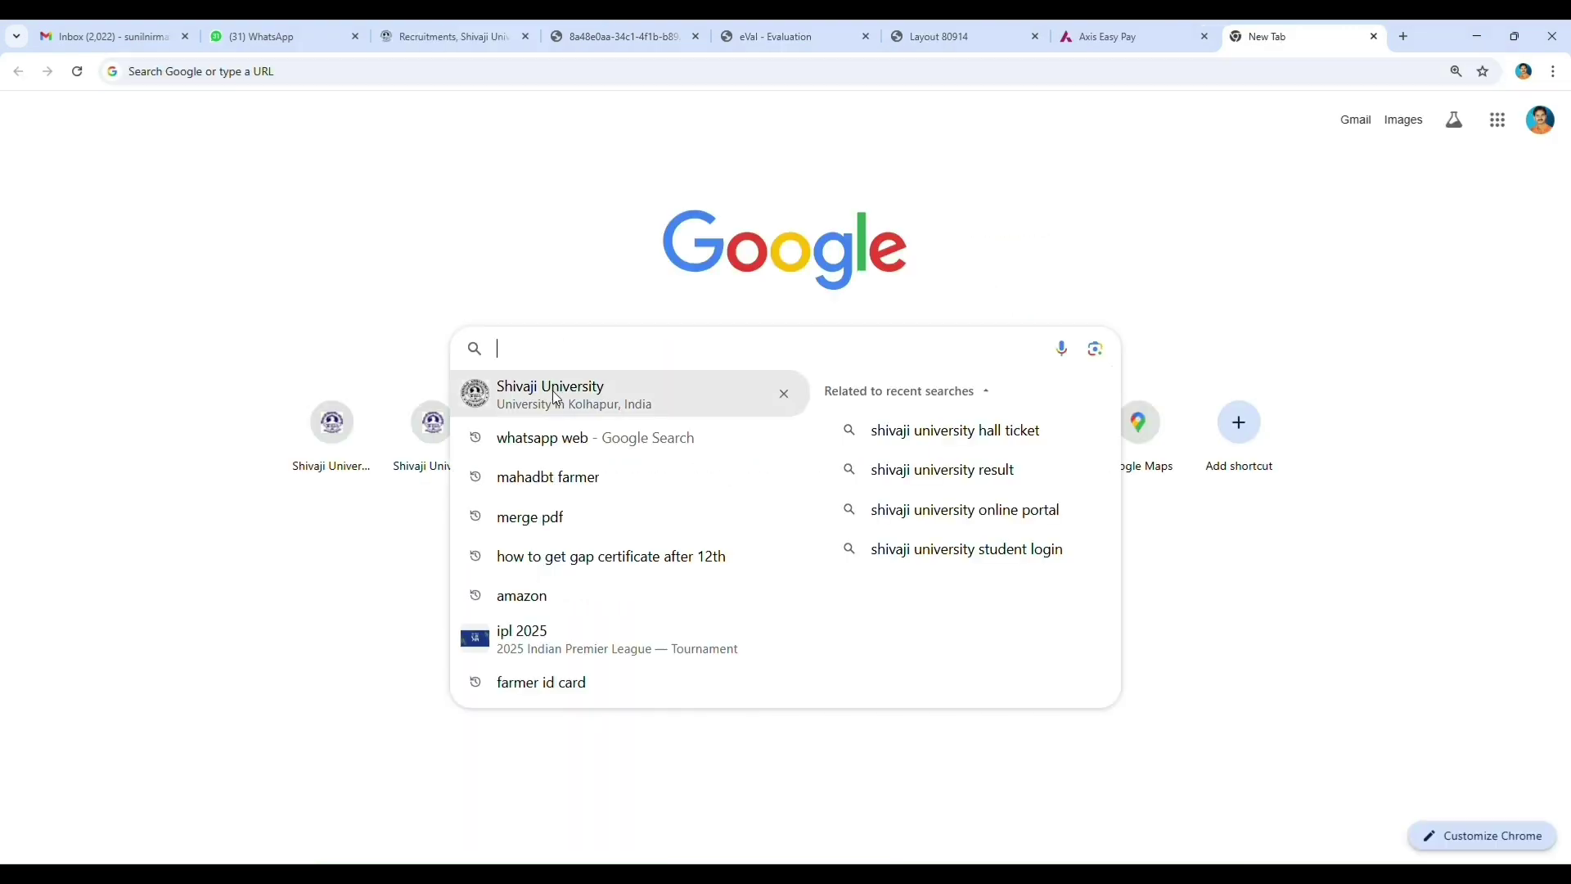
{"action": "left_click", "coordinate": [556, 398]}
{"action": "left_click", "coordinate": [286, 268]}
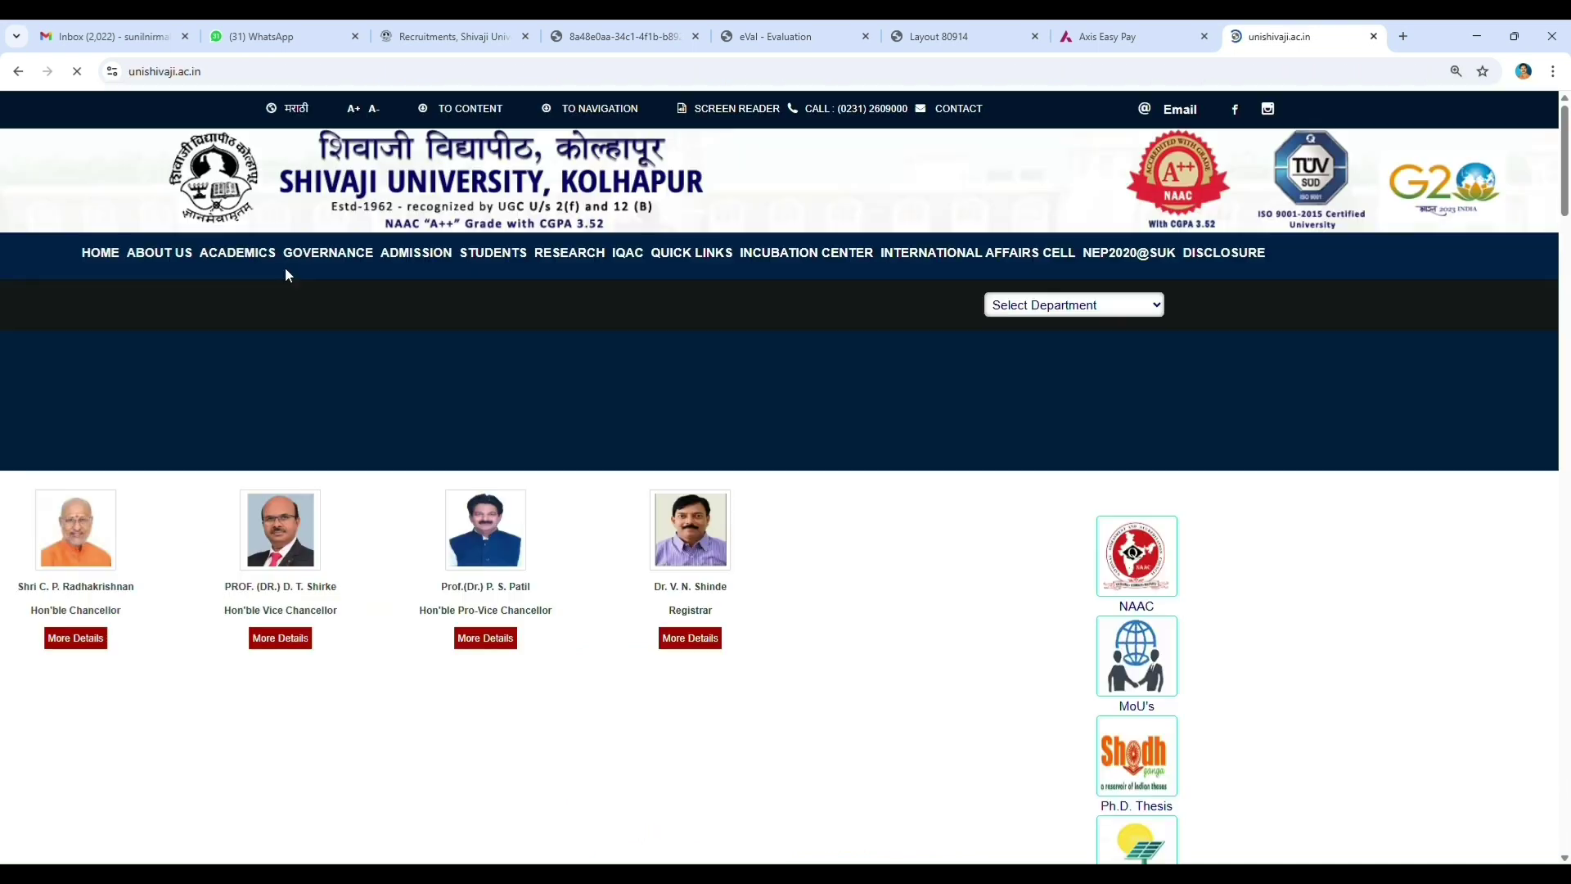
{"action": "left_click", "coordinate": [1178, 684]}
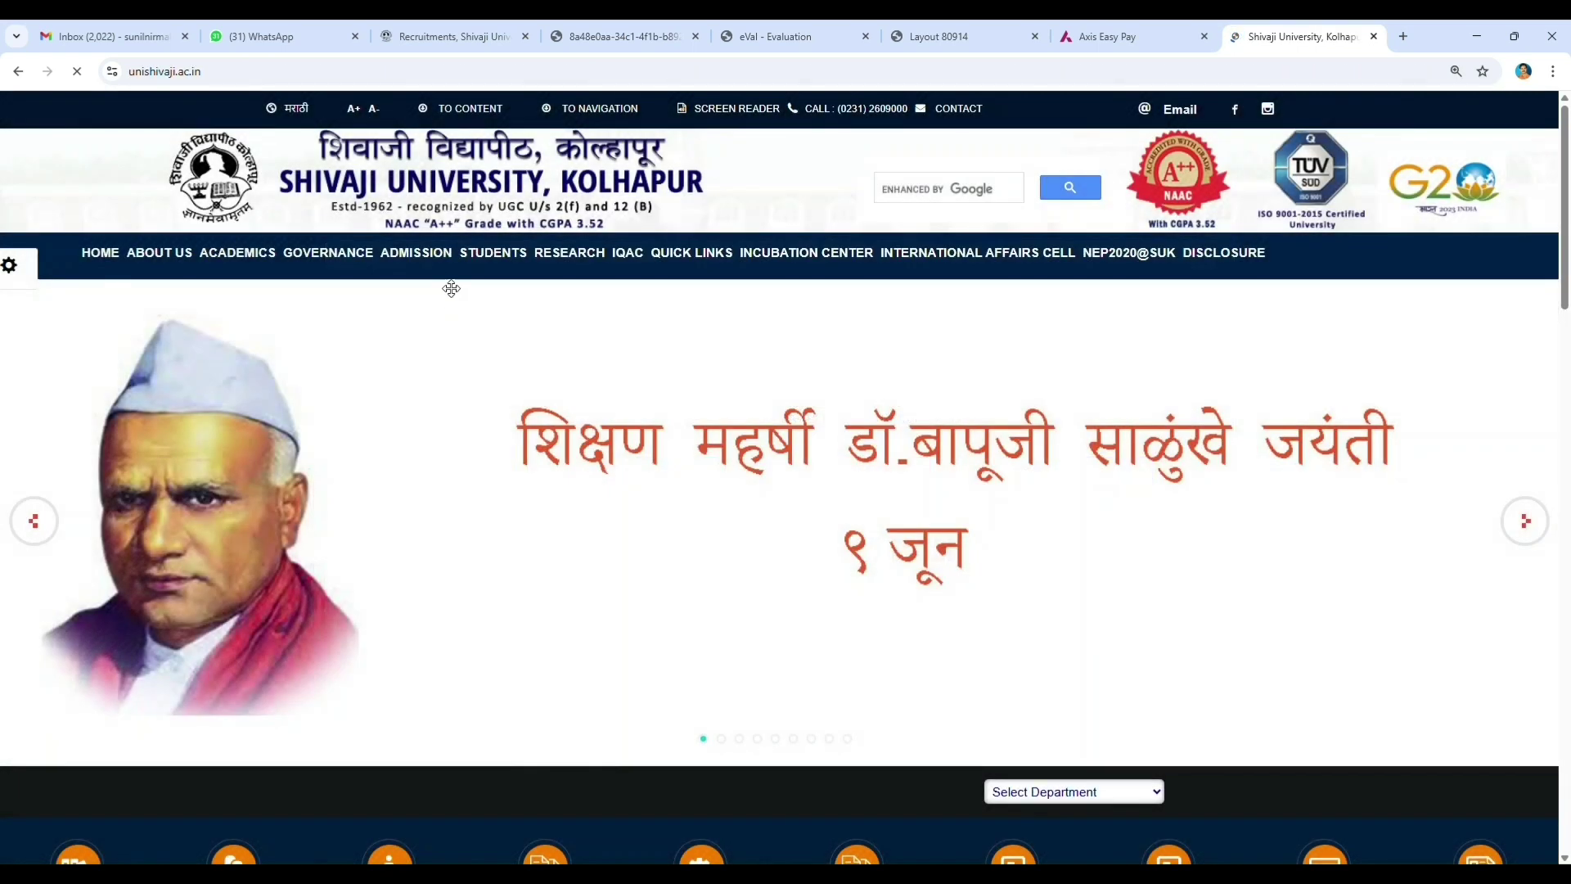
Step: Open the university's undergraduate admission page and follow the UG Admission Registration 2024 25 Application Form link to the student login
{"action": "mouse_move", "coordinate": [416, 254]}
{"action": "left_click", "coordinate": [439, 342]}
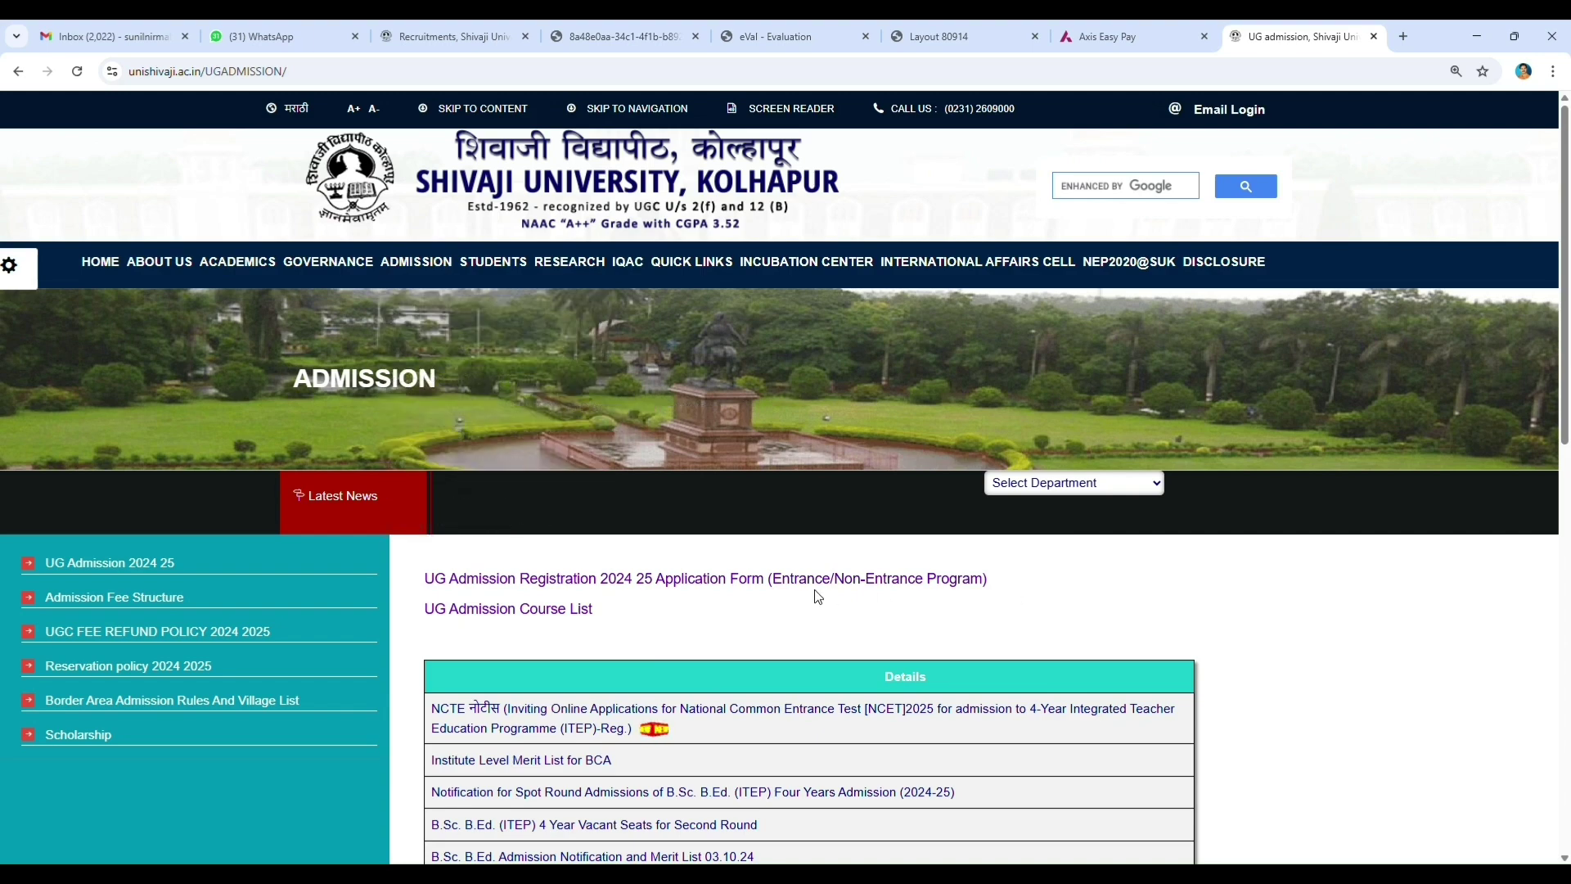
{"action": "scroll", "coordinate": [818, 597], "scroll_direction": "down", "scroll_amount": 2}
{"action": "left_click", "coordinate": [552, 417]}
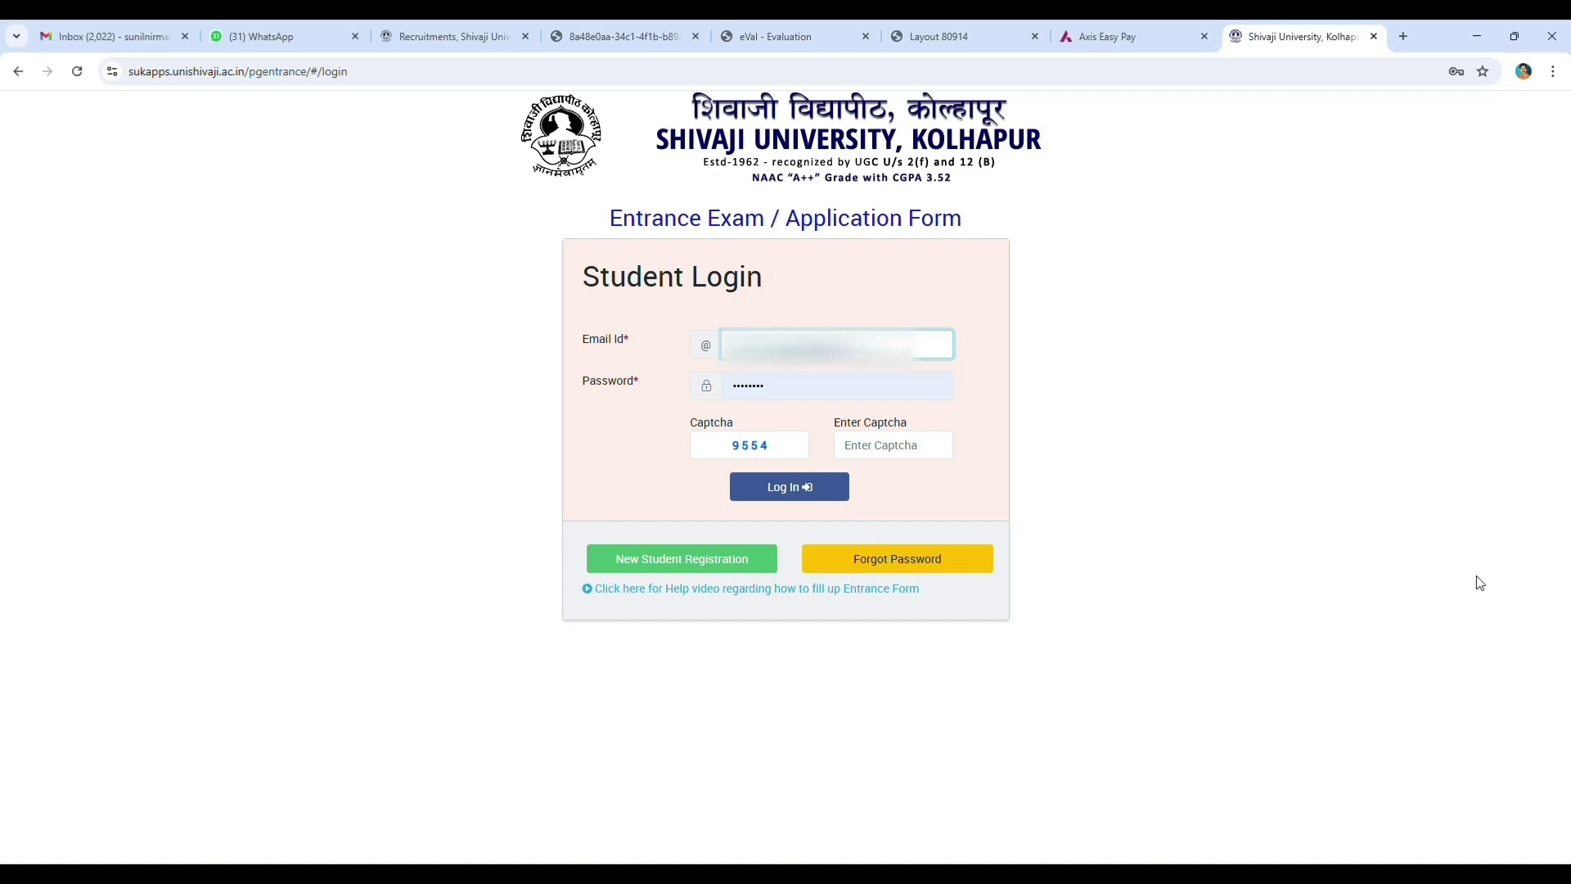
Step: Replace the prefilled password with the student's account password, enter the displayed captcha and log in to the student portal
{"action": "key", "text": "Tab"}
{"action": "key", "text": "BackSpace"}
{"action": "type", "text": "•"}
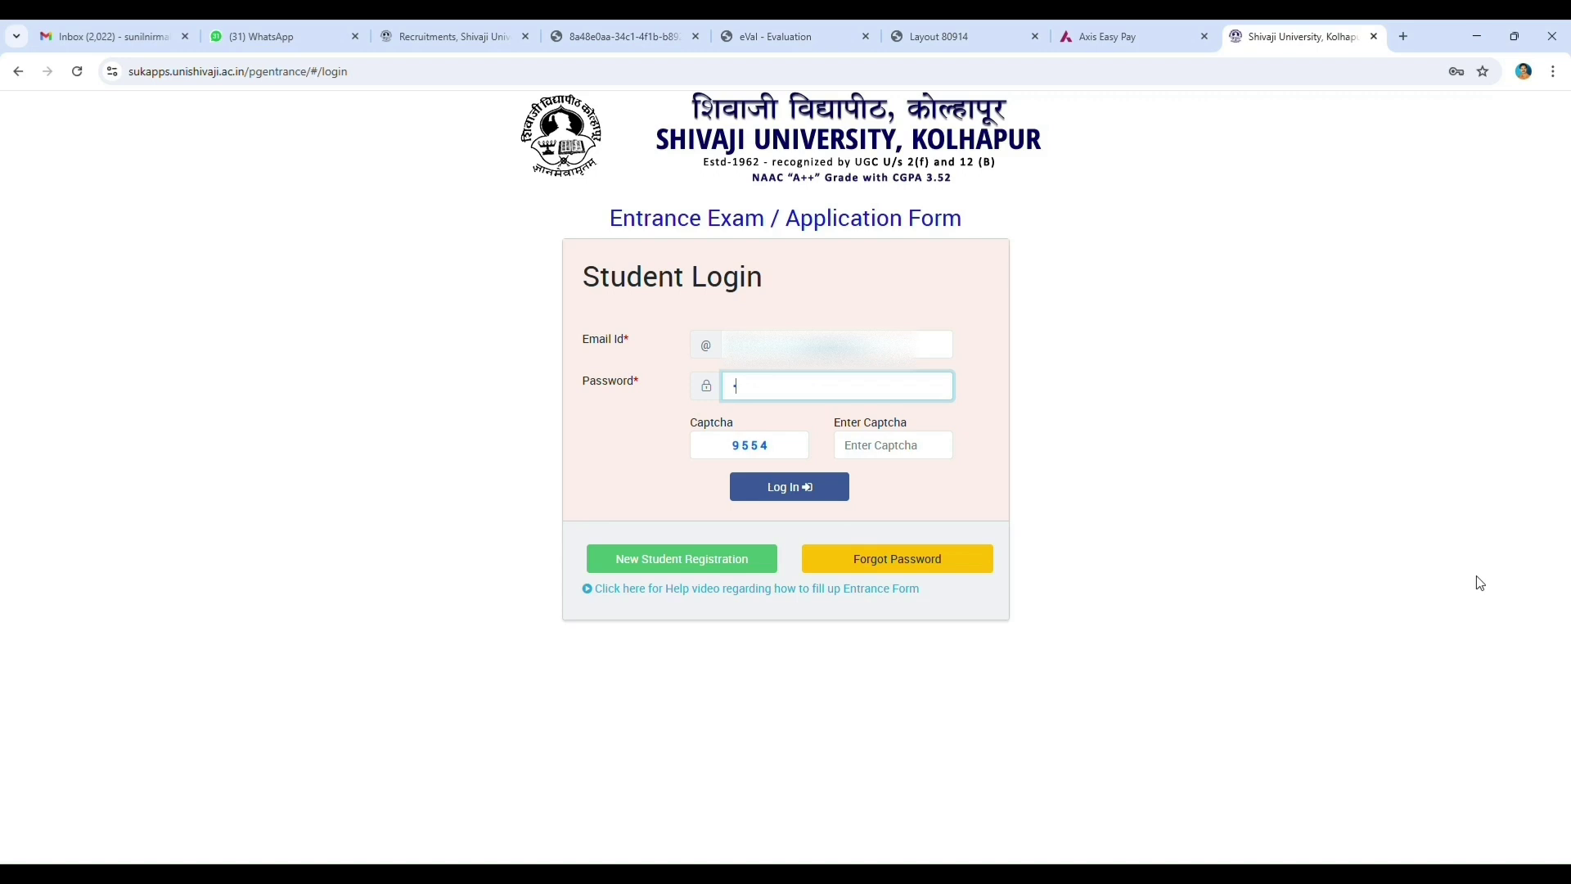
{"action": "type", "text": "•••••••••••"}
{"action": "key", "text": "Tab"}
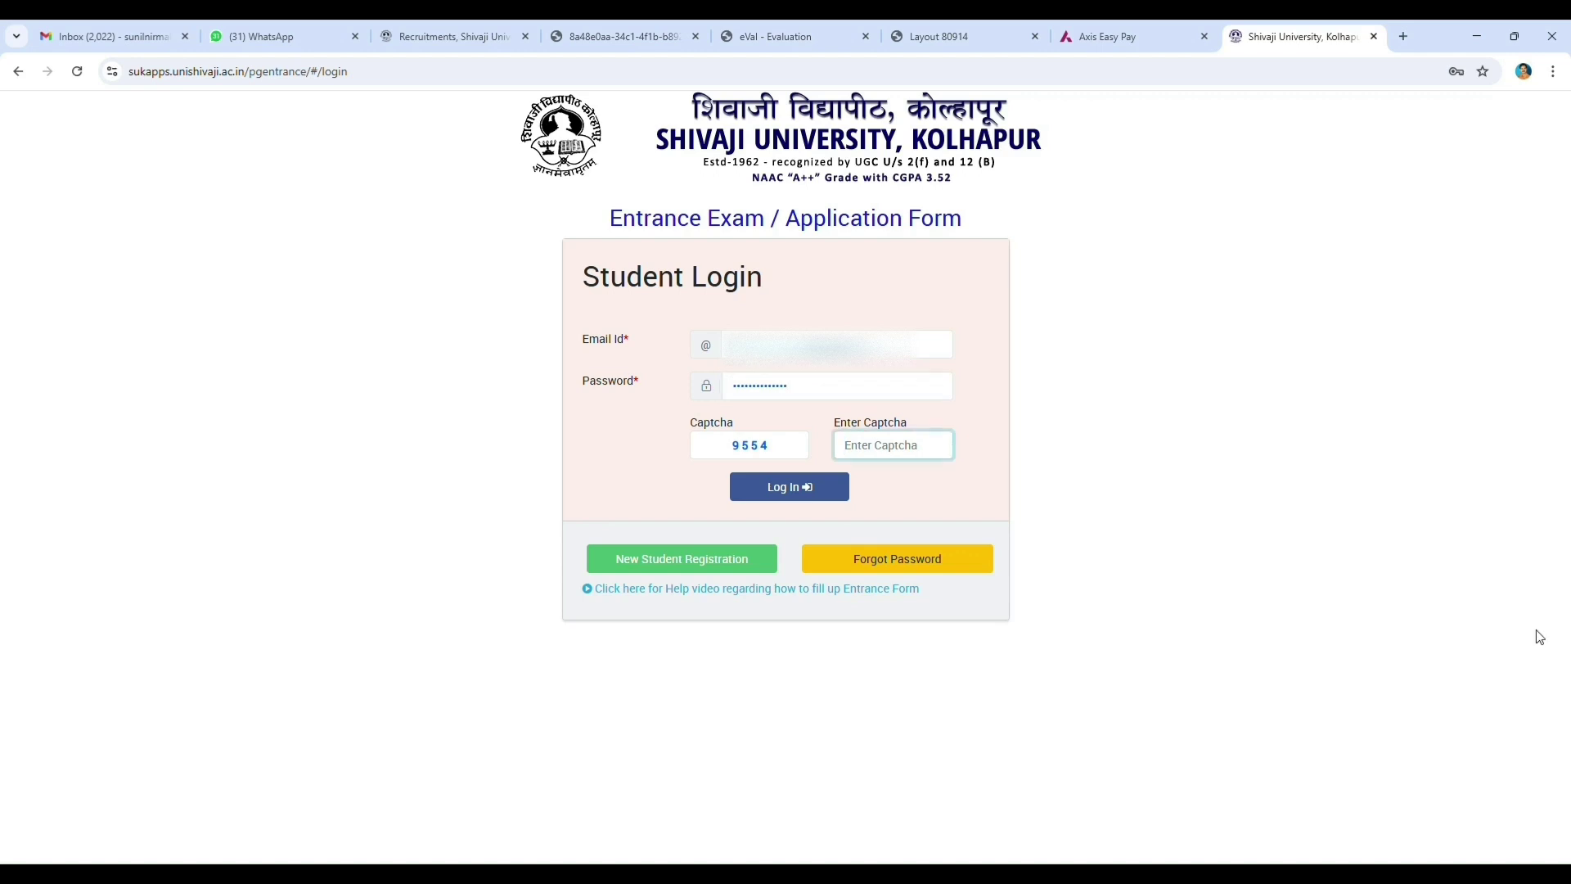
{"action": "type", "text": "9554"}
{"action": "key", "text": "Tab"}
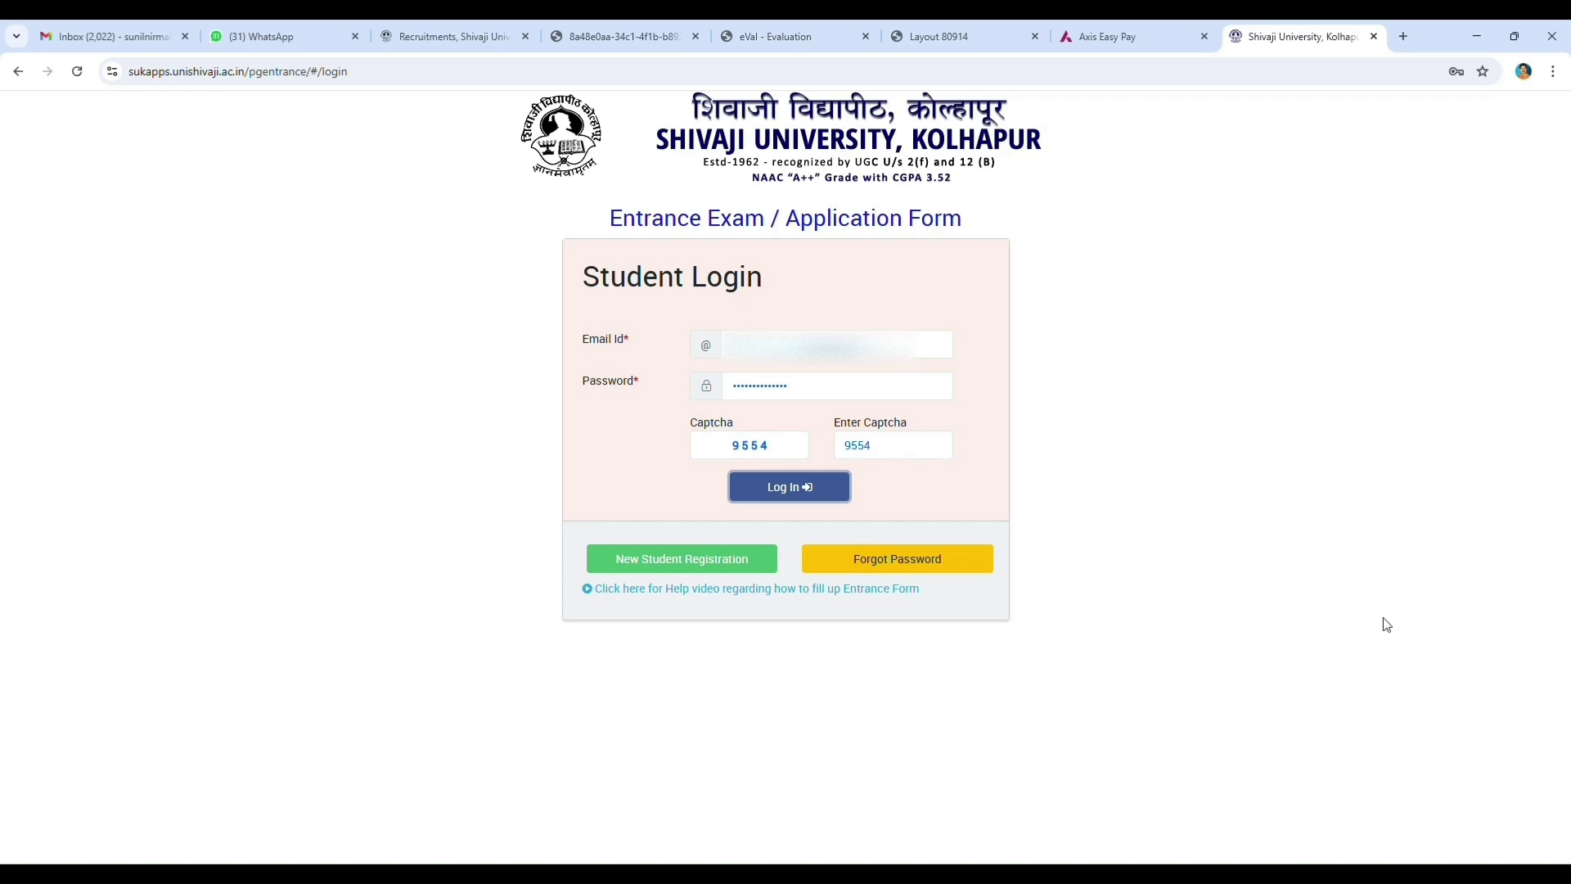
{"action": "left_click", "coordinate": [798, 489]}
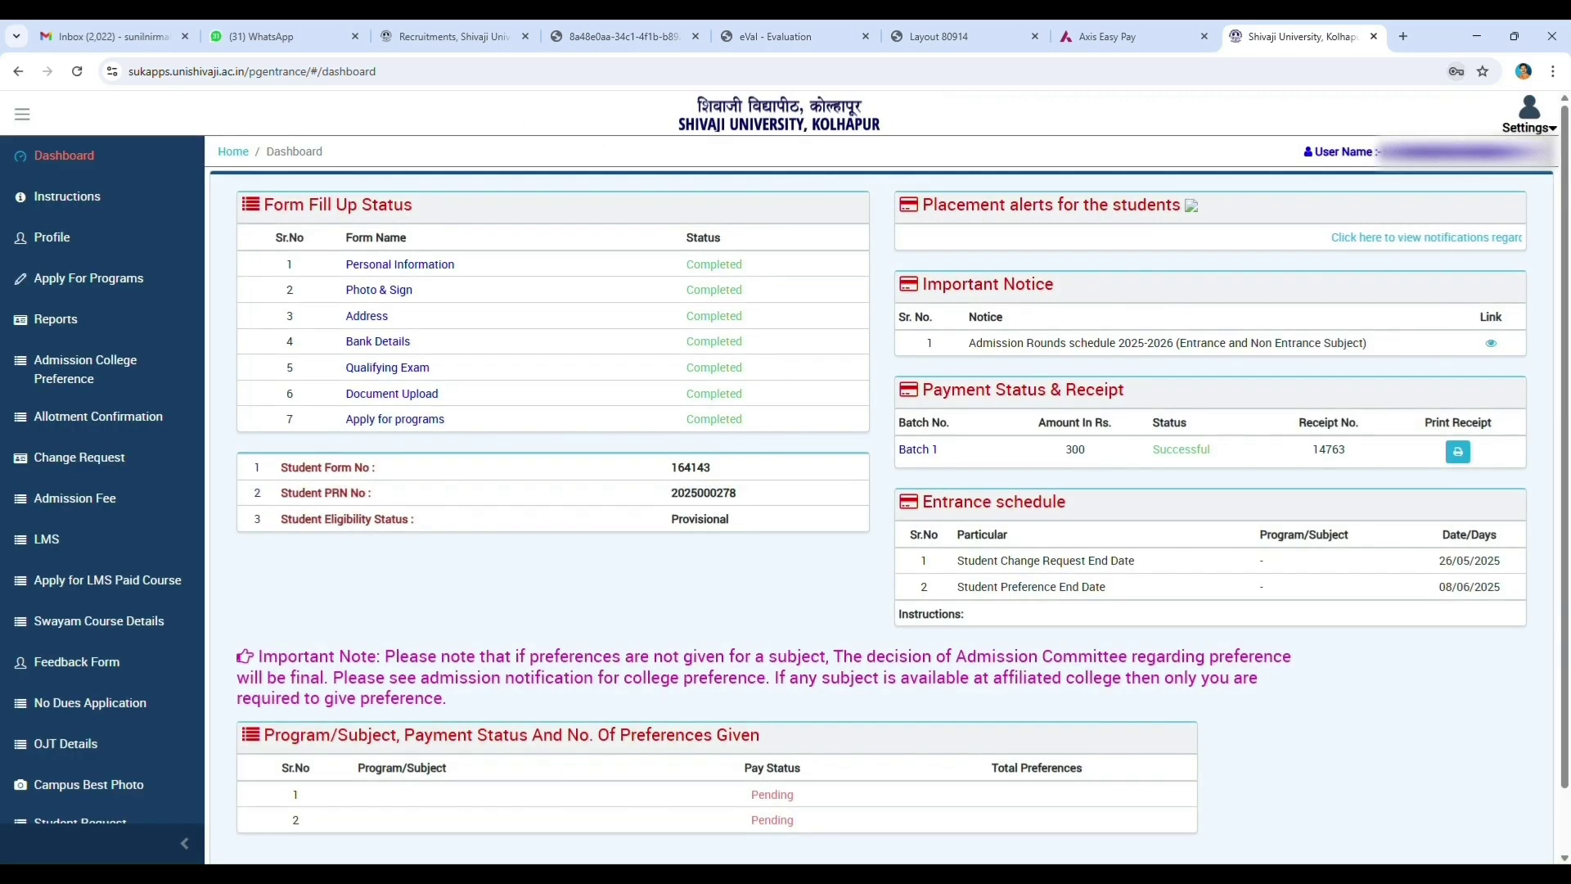
Step: Open the student admission fee list, view the receipt for the ₹12,536.00 payment, and close the receipt
{"action": "left_click", "coordinate": [83, 506]}
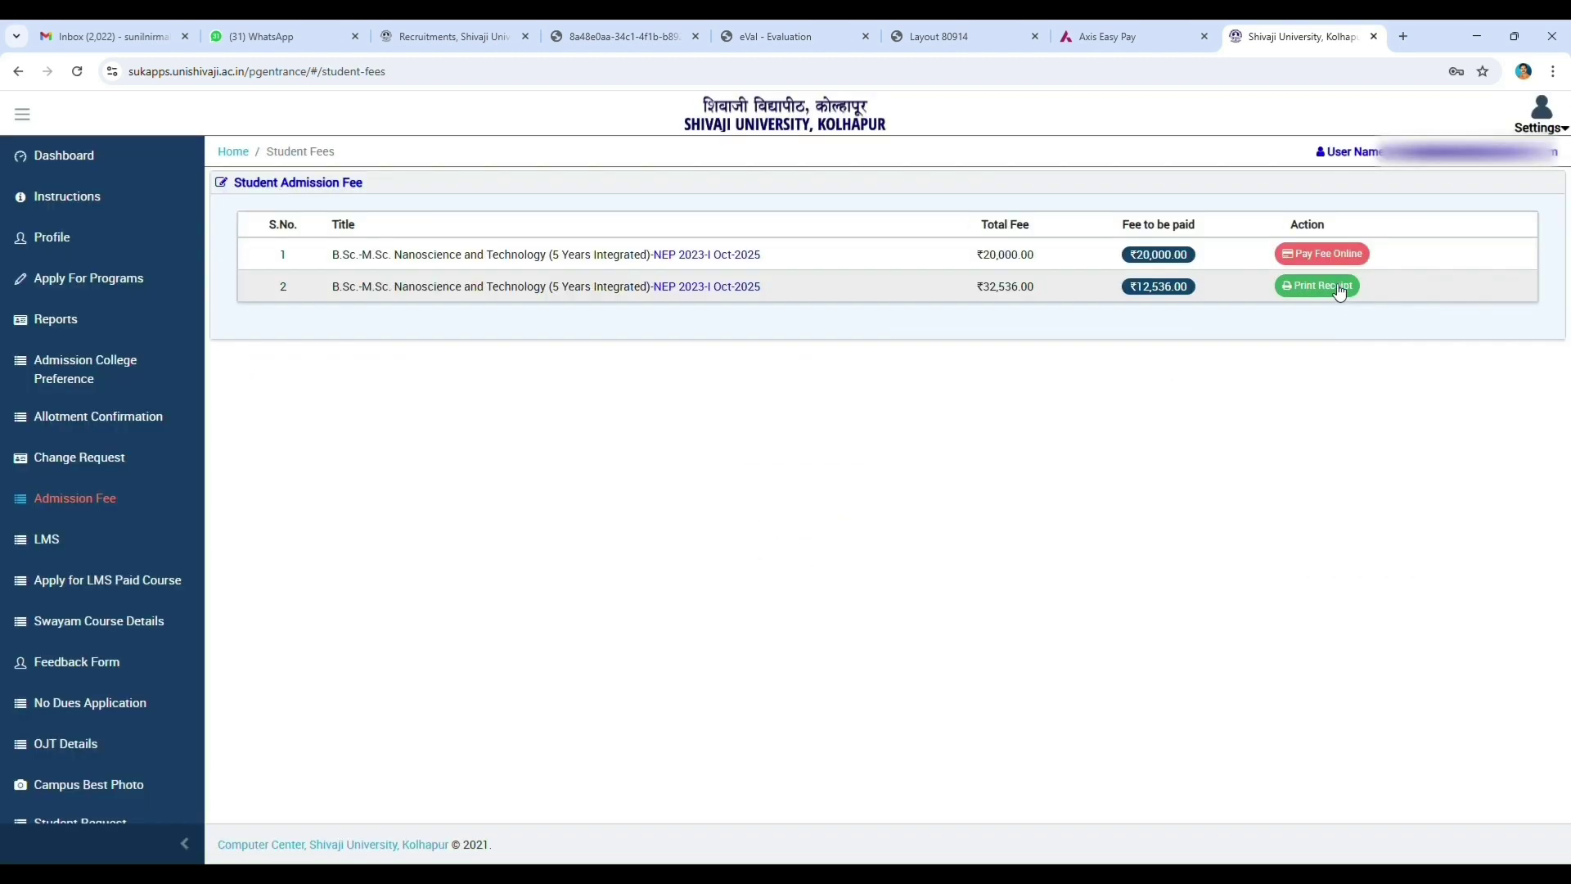
{"action": "left_click", "coordinate": [1339, 292]}
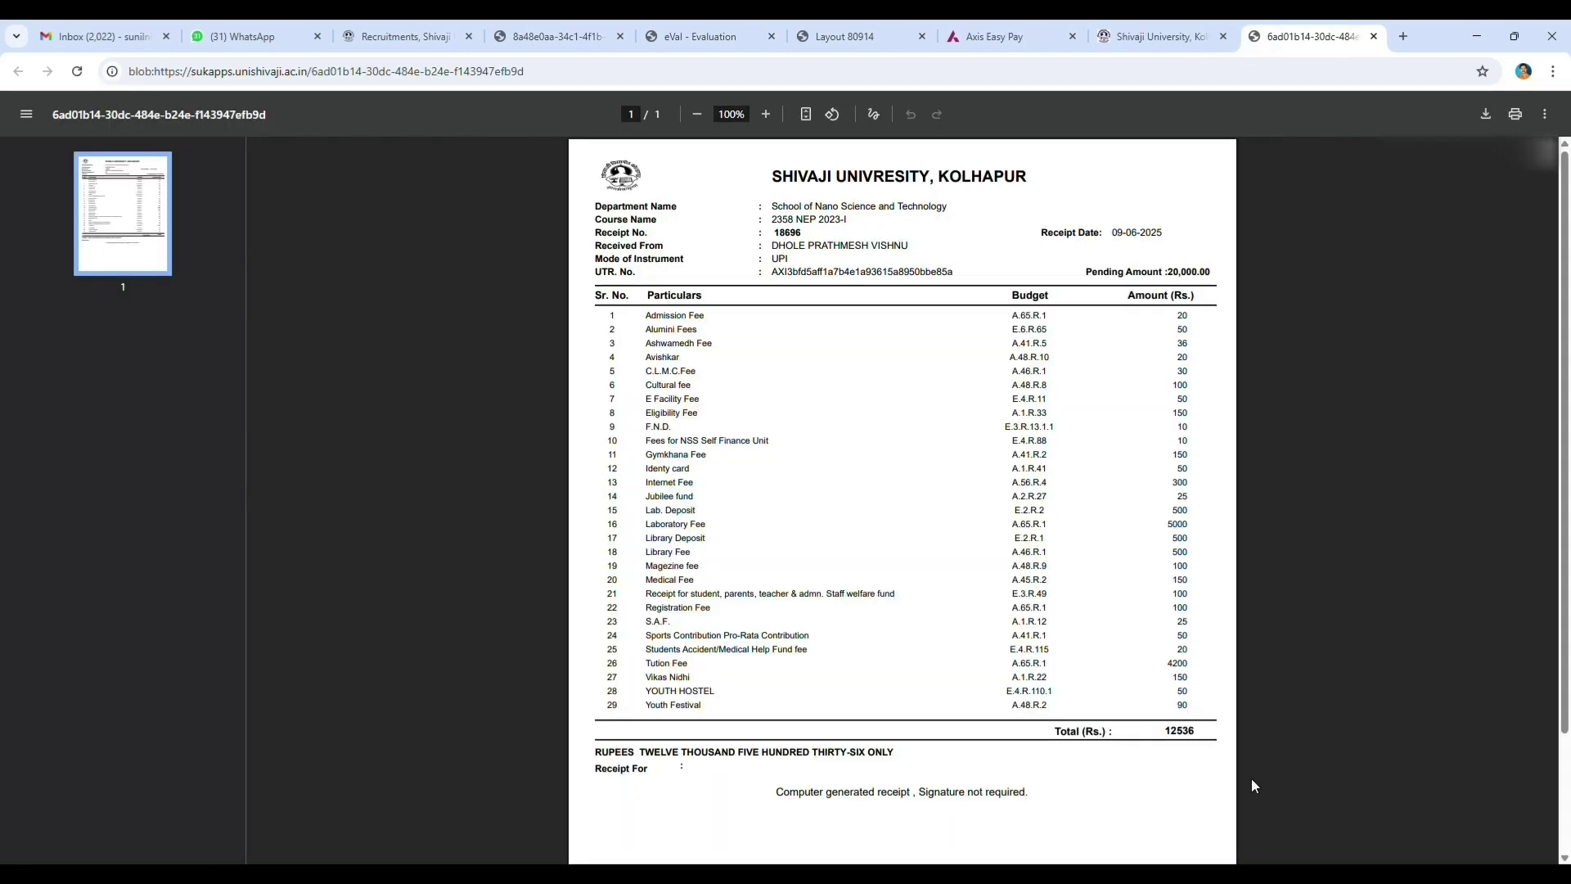
{"action": "scroll", "coordinate": [1360, 647], "scroll_direction": "down", "scroll_amount": 2}
{"action": "scroll", "coordinate": [1381, 658], "scroll_direction": "up", "scroll_amount": 2}
{"action": "left_click", "coordinate": [1372, 38]}
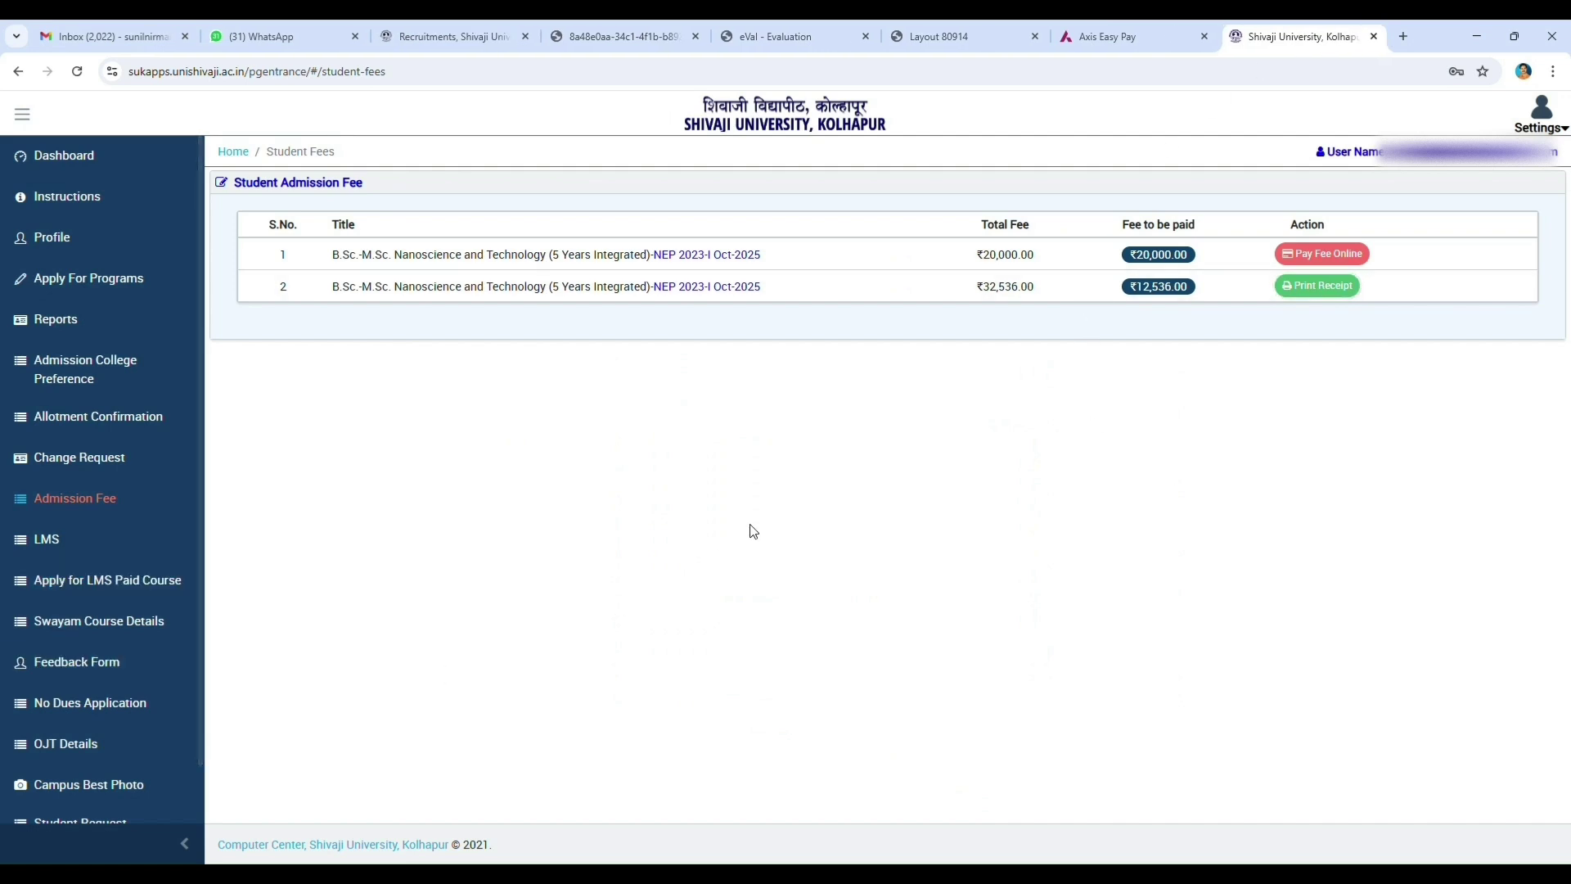
Step: Return to the student dashboard, look over its status and payment sections, and show the account settings options
{"action": "scroll", "coordinate": [99, 516], "scroll_direction": "down", "scroll_amount": 1}
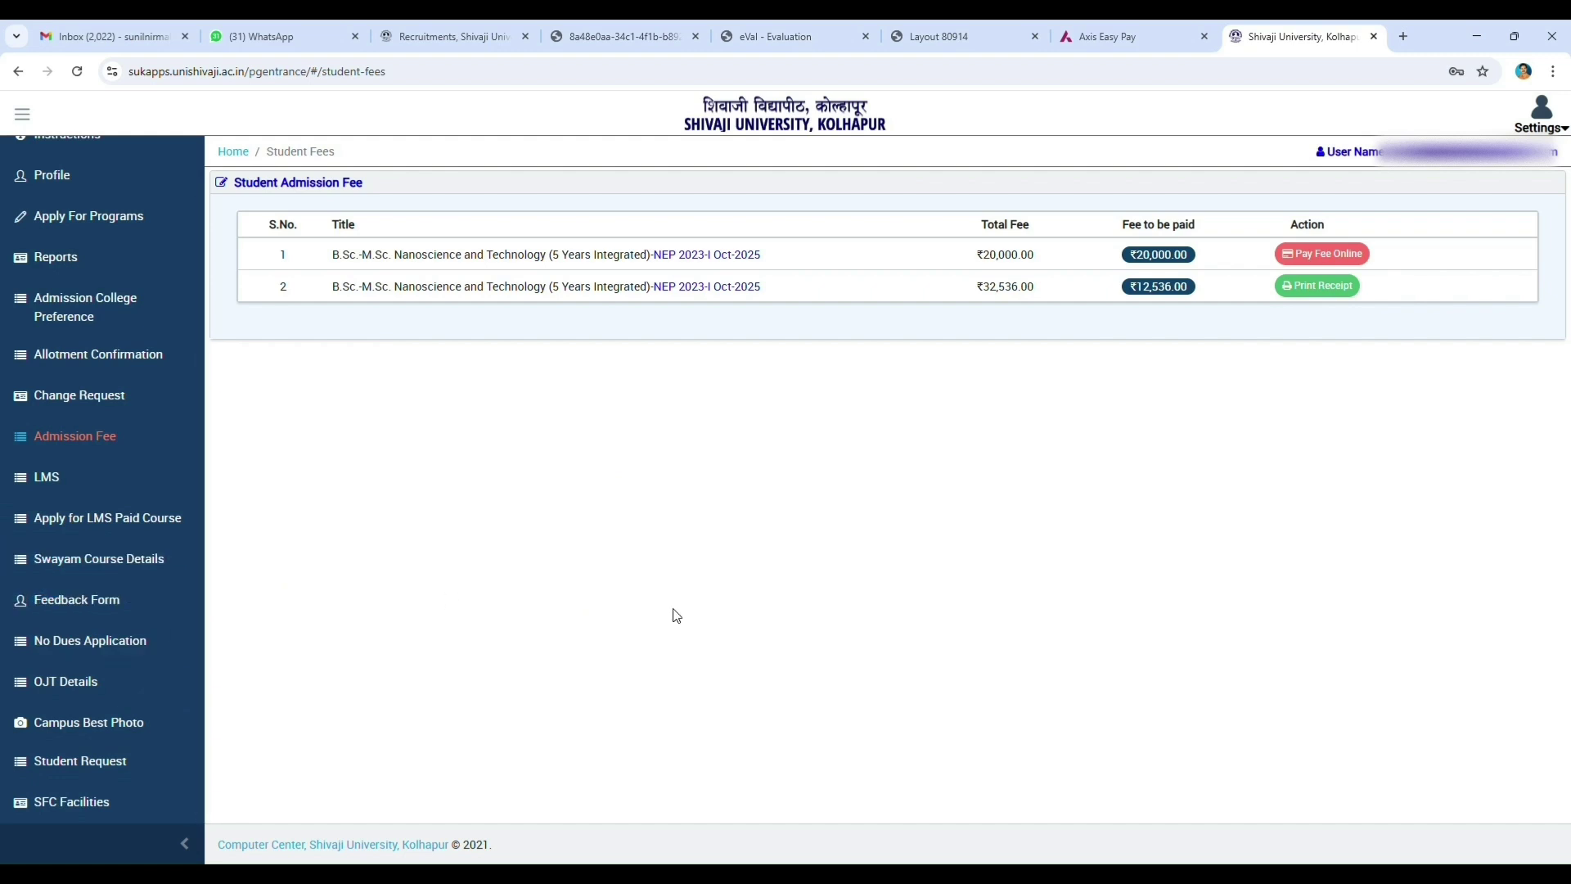
{"action": "scroll", "coordinate": [140, 554], "scroll_direction": "up", "scroll_amount": 1}
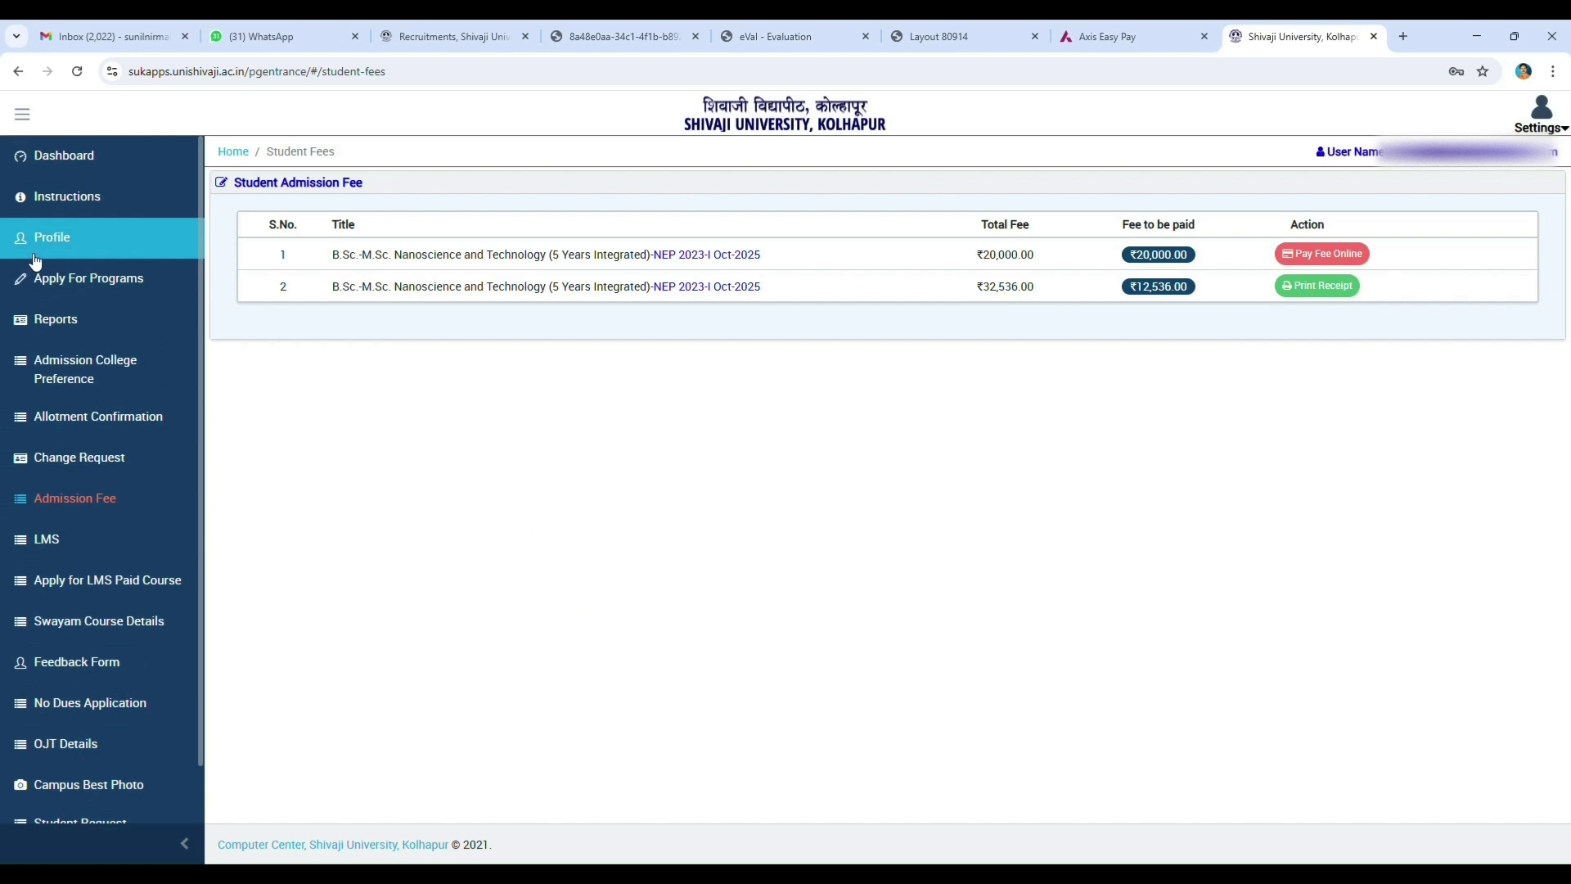
{"action": "left_click", "coordinate": [64, 162]}
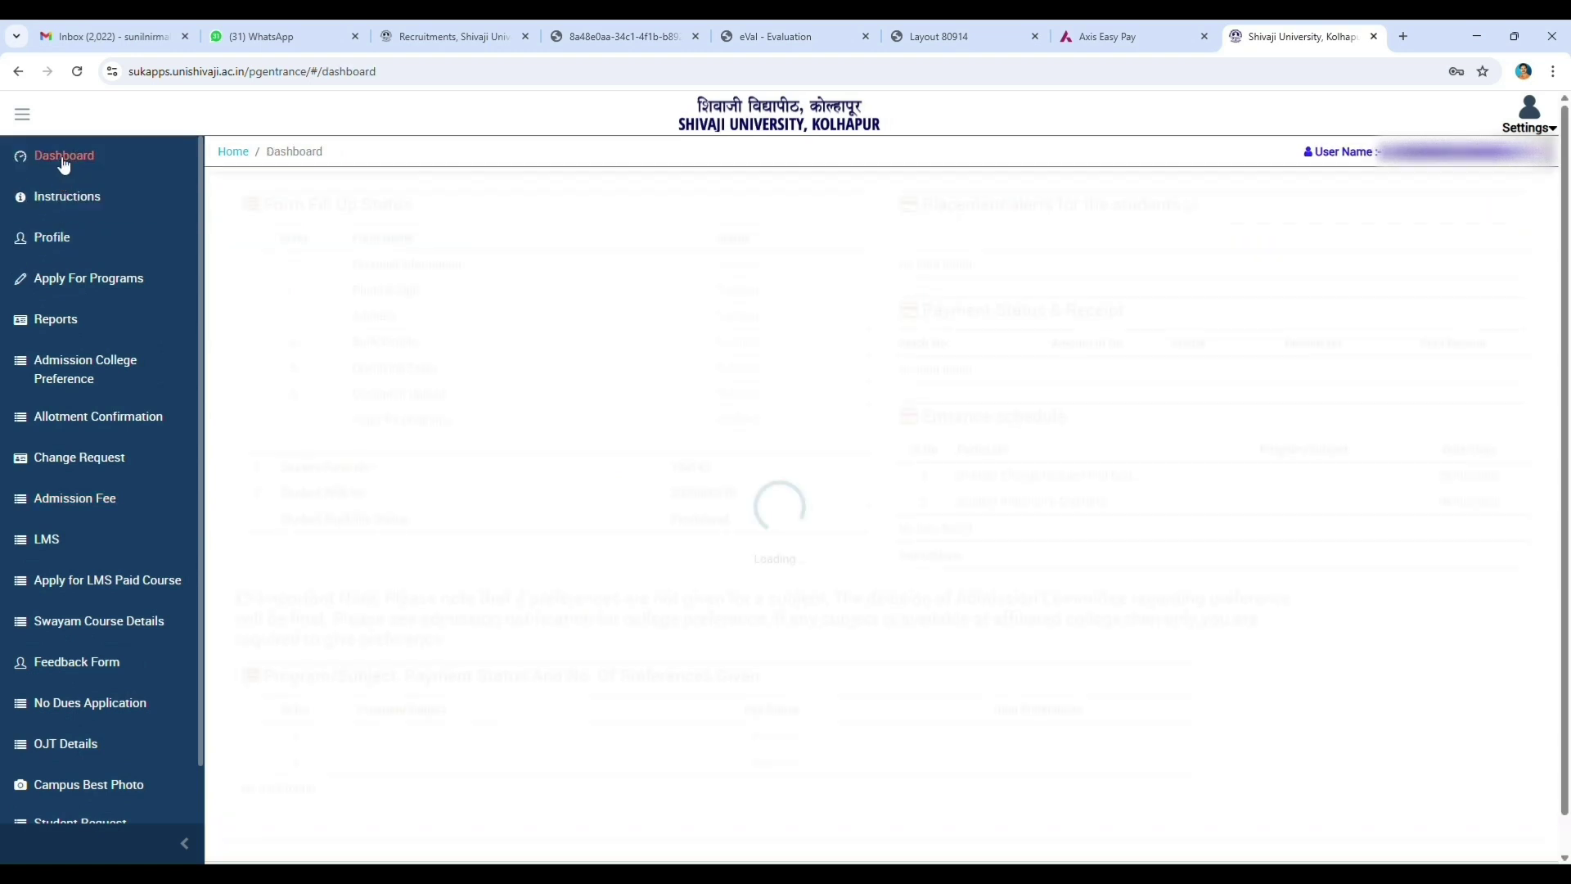
{"action": "scroll", "coordinate": [1568, 720], "scroll_direction": "down", "scroll_amount": 1}
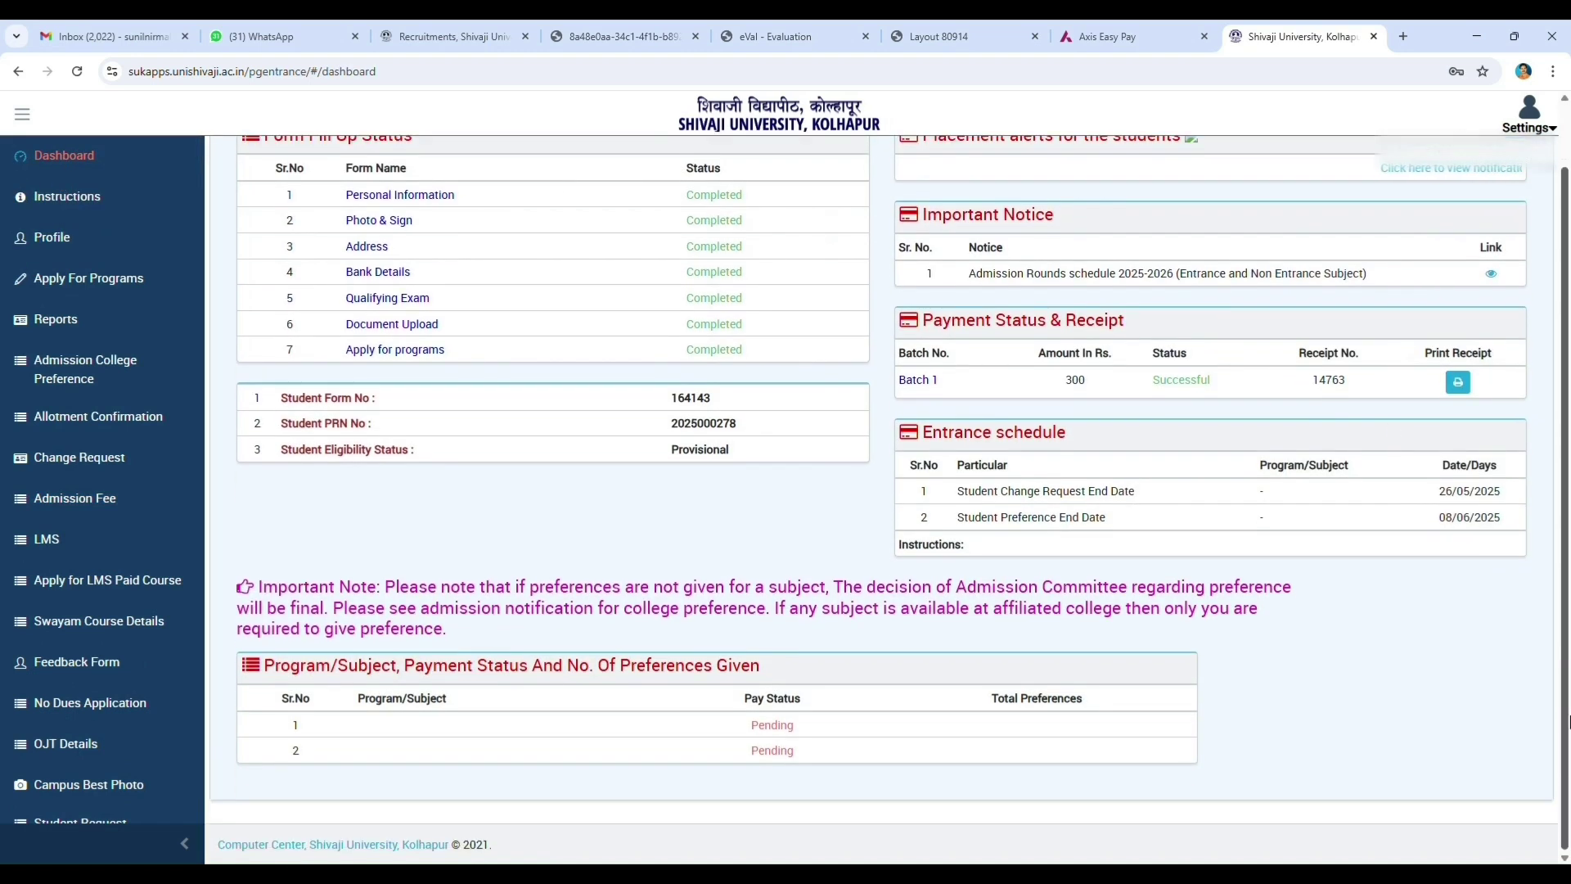
{"action": "scroll", "coordinate": [1166, 483], "scroll_direction": "up", "scroll_amount": 1}
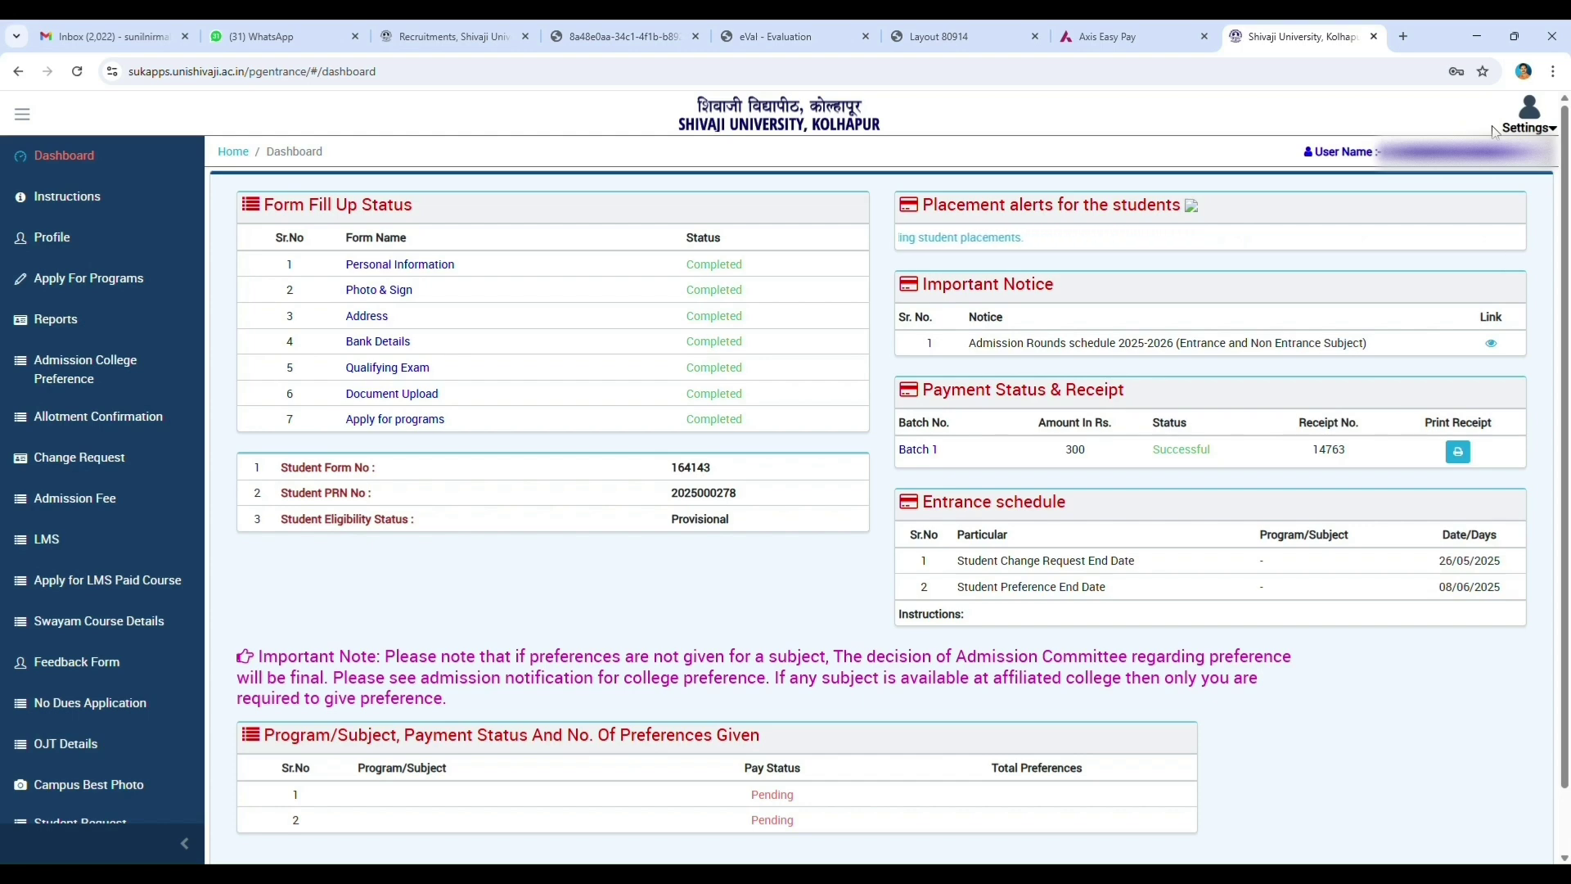
{"action": "left_click", "coordinate": [1557, 129]}
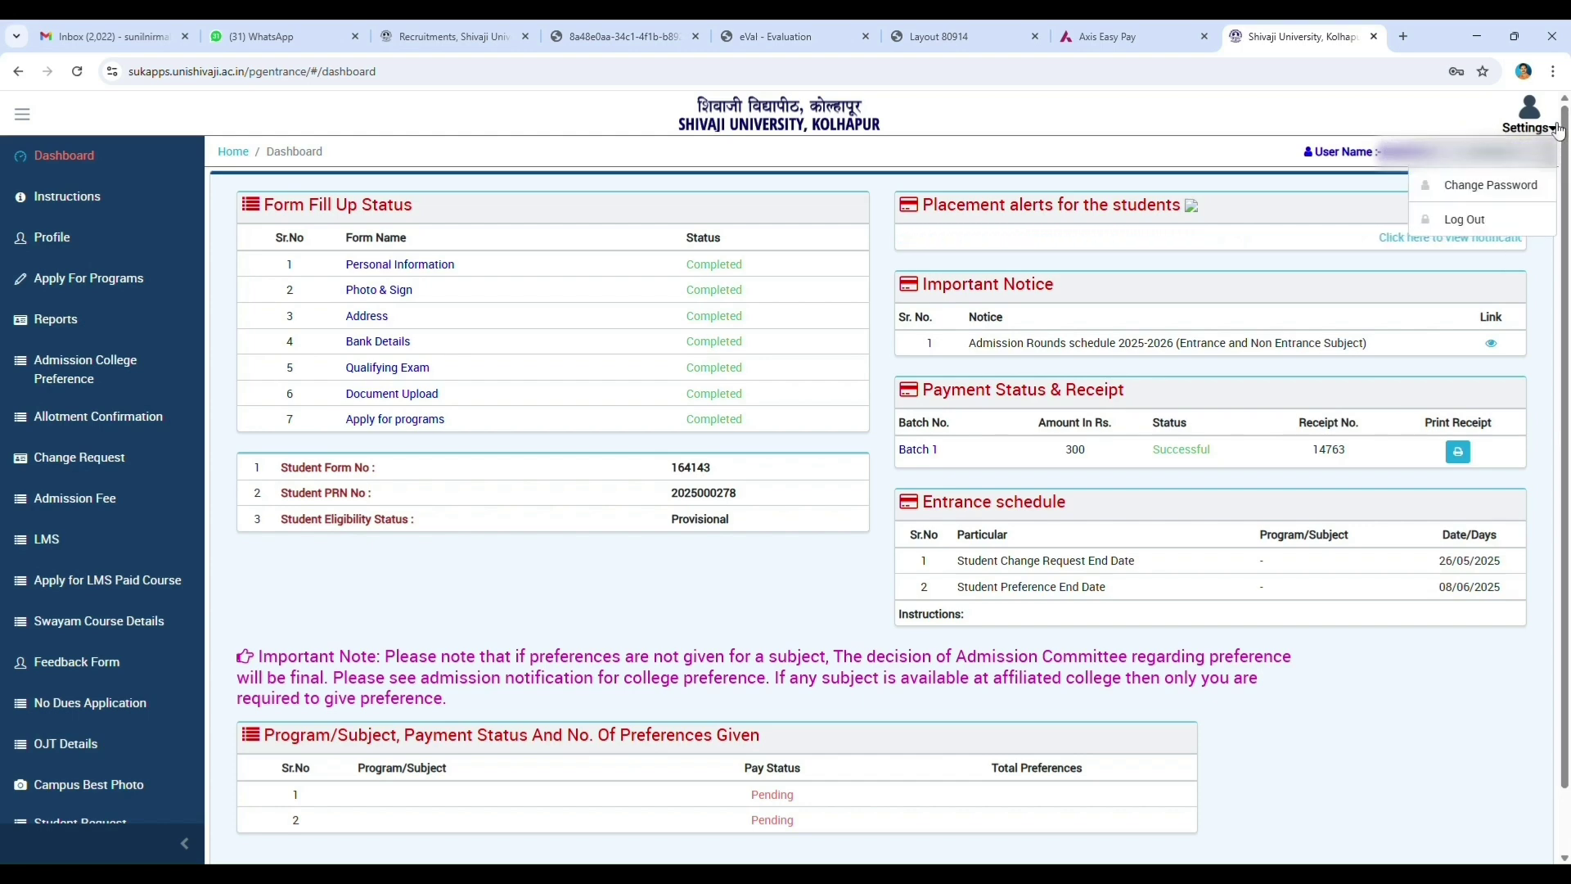